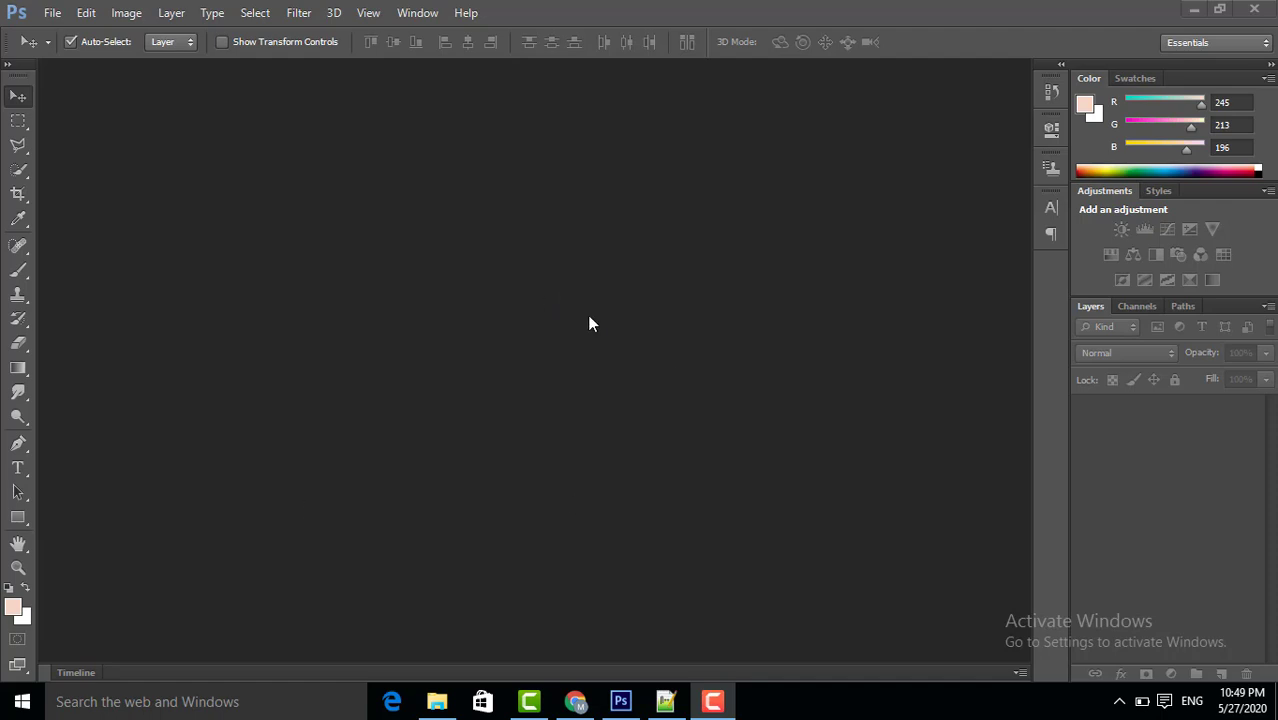
- Open the image 56652178-side-view-of-pretty-woman-touching-her-neck-on-white-background.jpg from the Photoshop Tutorials folder
left_click(48, 12)
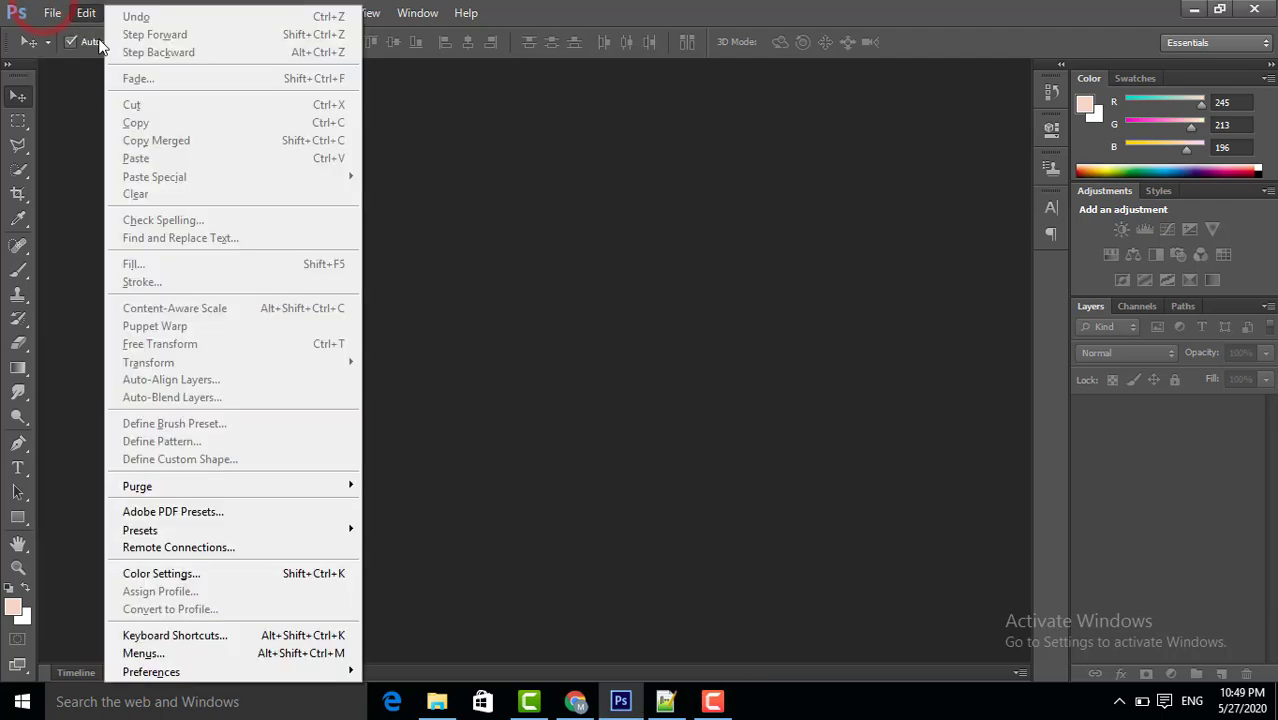
left_click(78, 53)
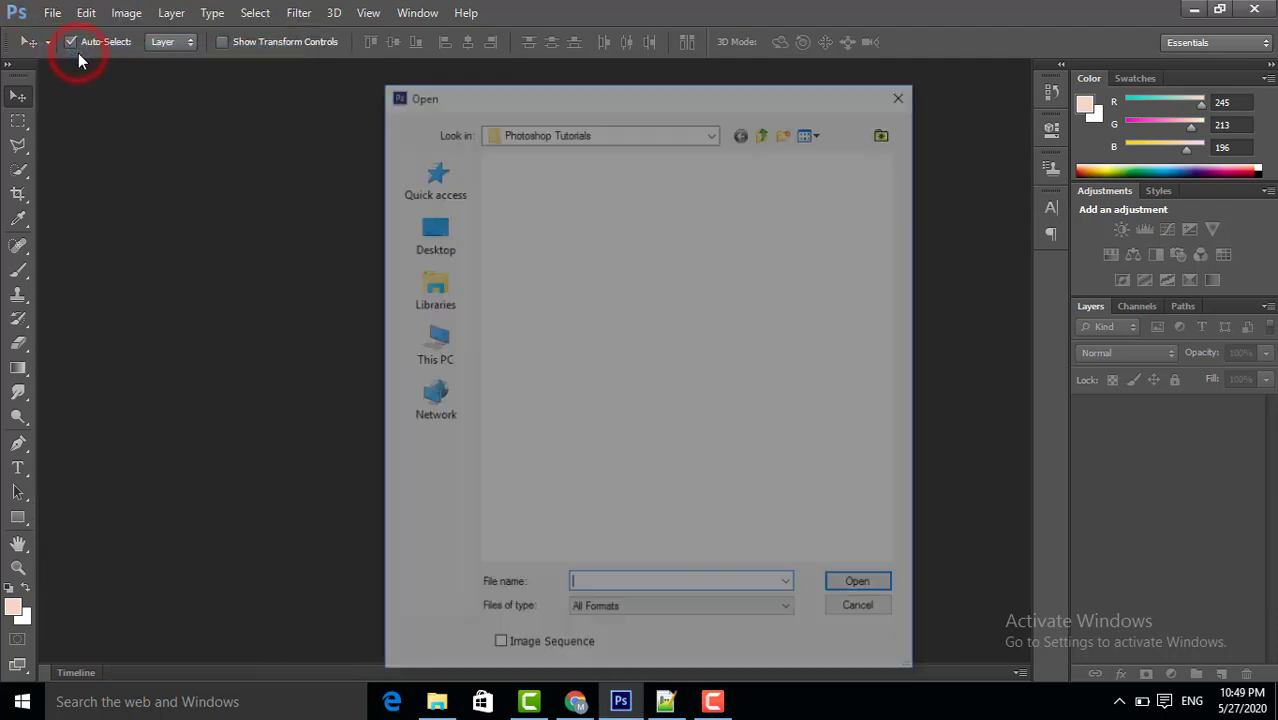
left_click(667, 387)
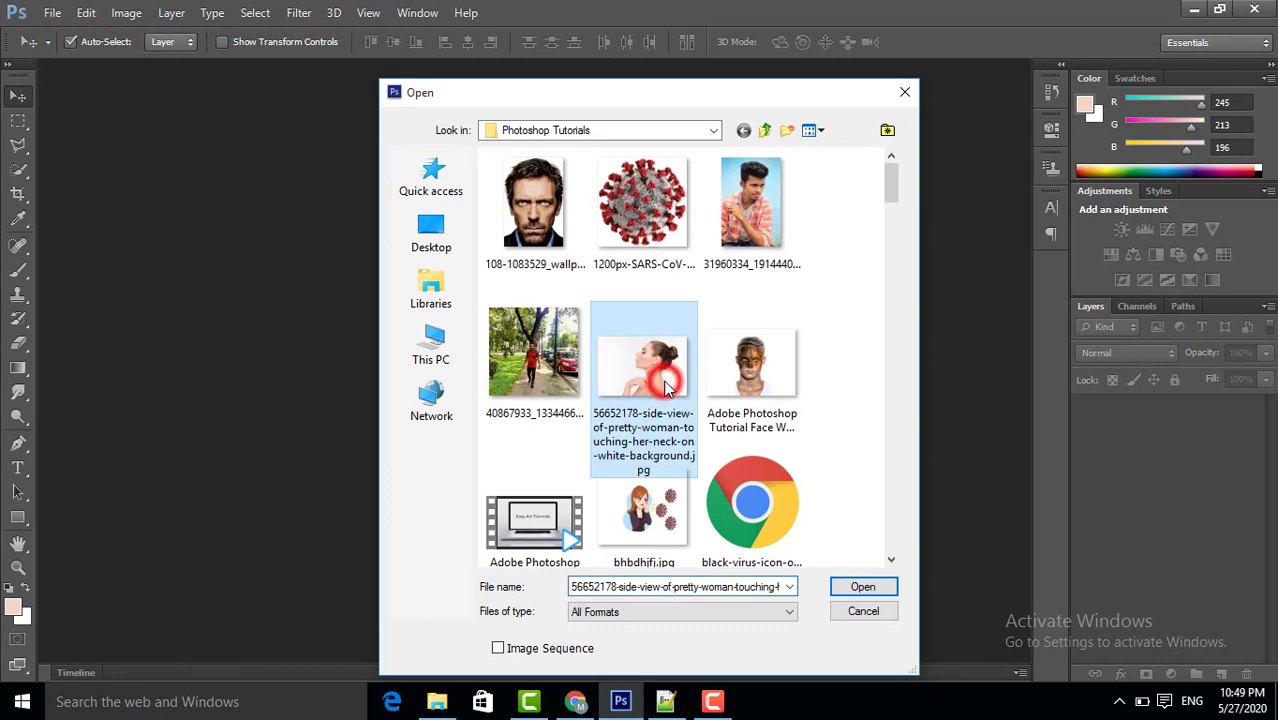
left_click(861, 588)
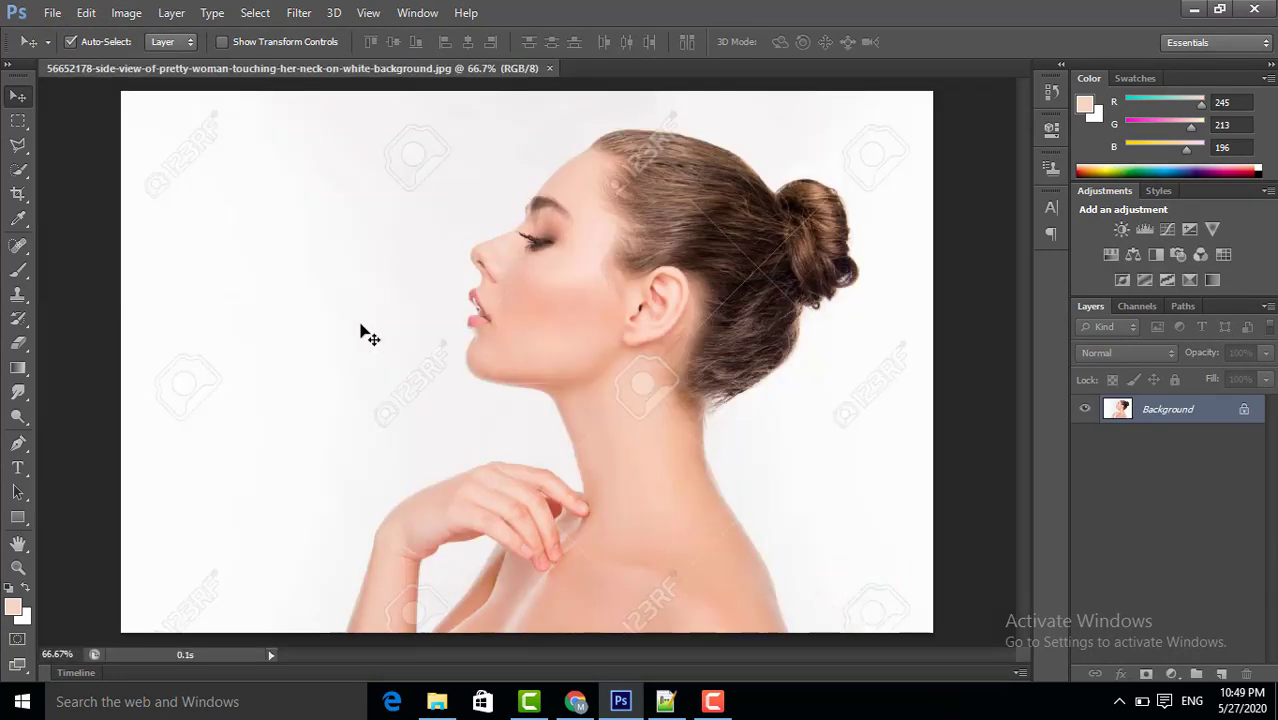
- Create a new document from the Web preset, 1024 x 768 pixels at 72 pixels/inch with a white background
left_click(52, 13)
left_click(70, 36)
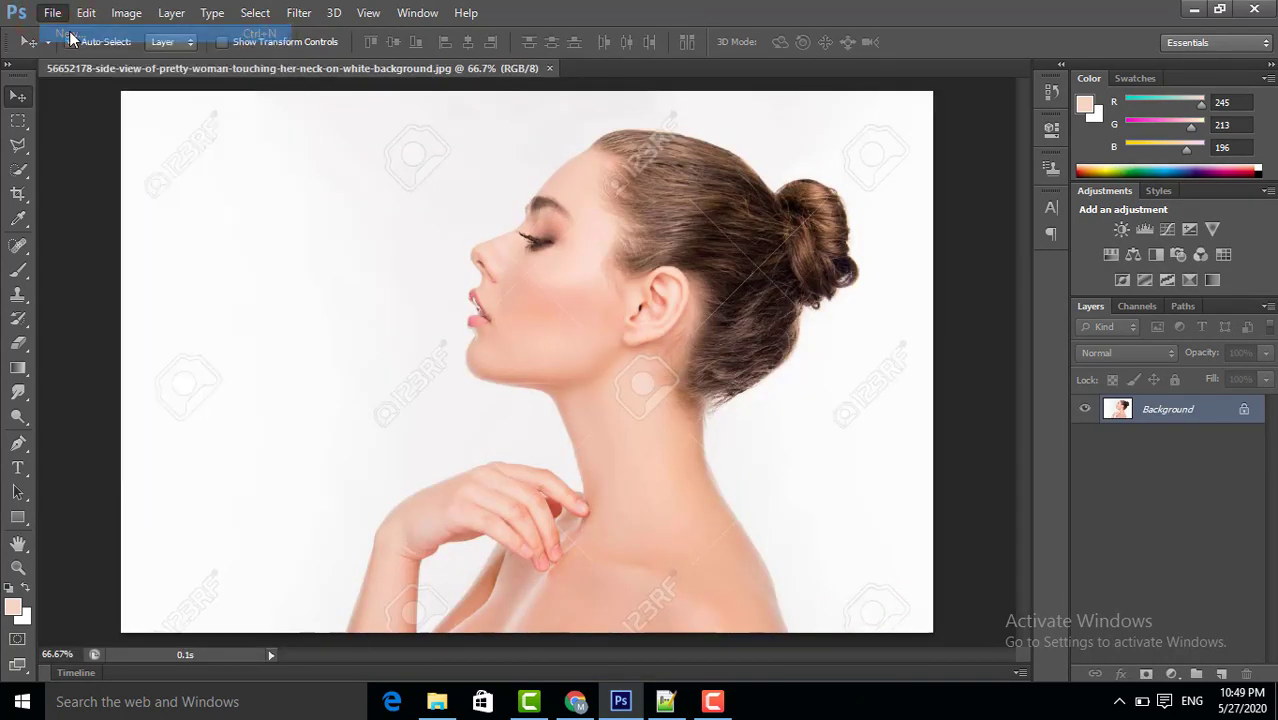
left_click(369, 190)
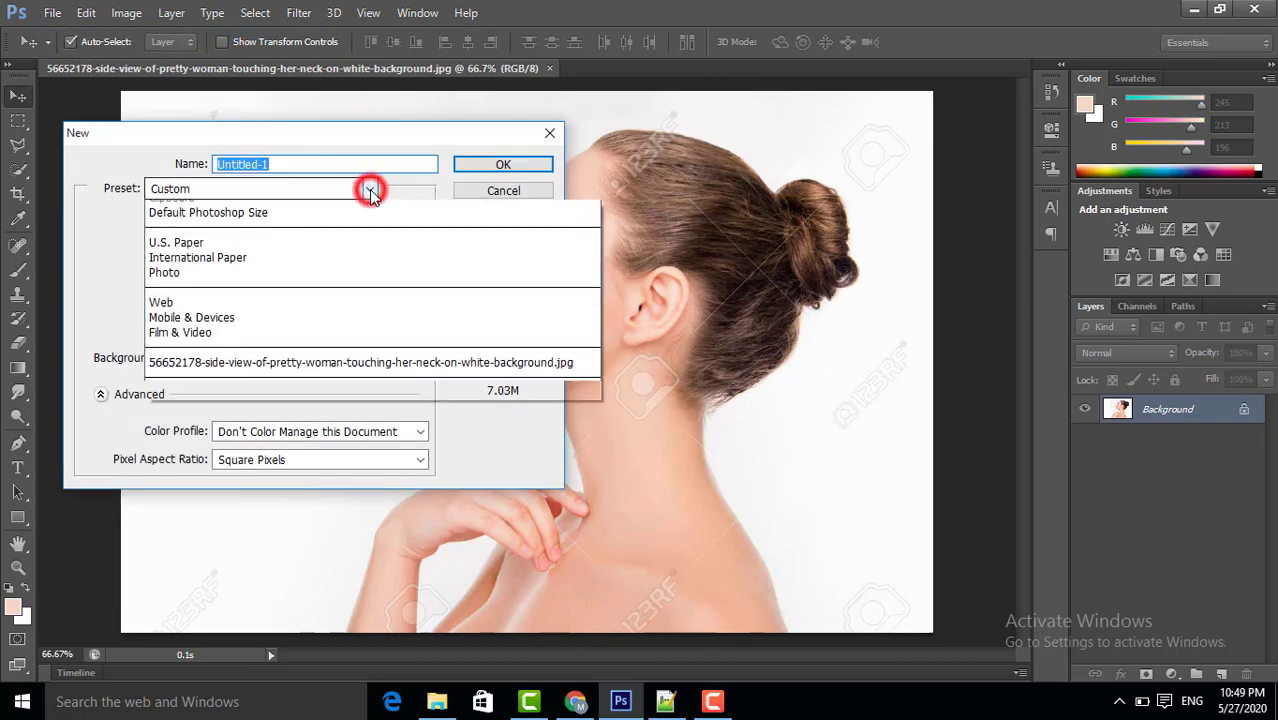
left_click(262, 315)
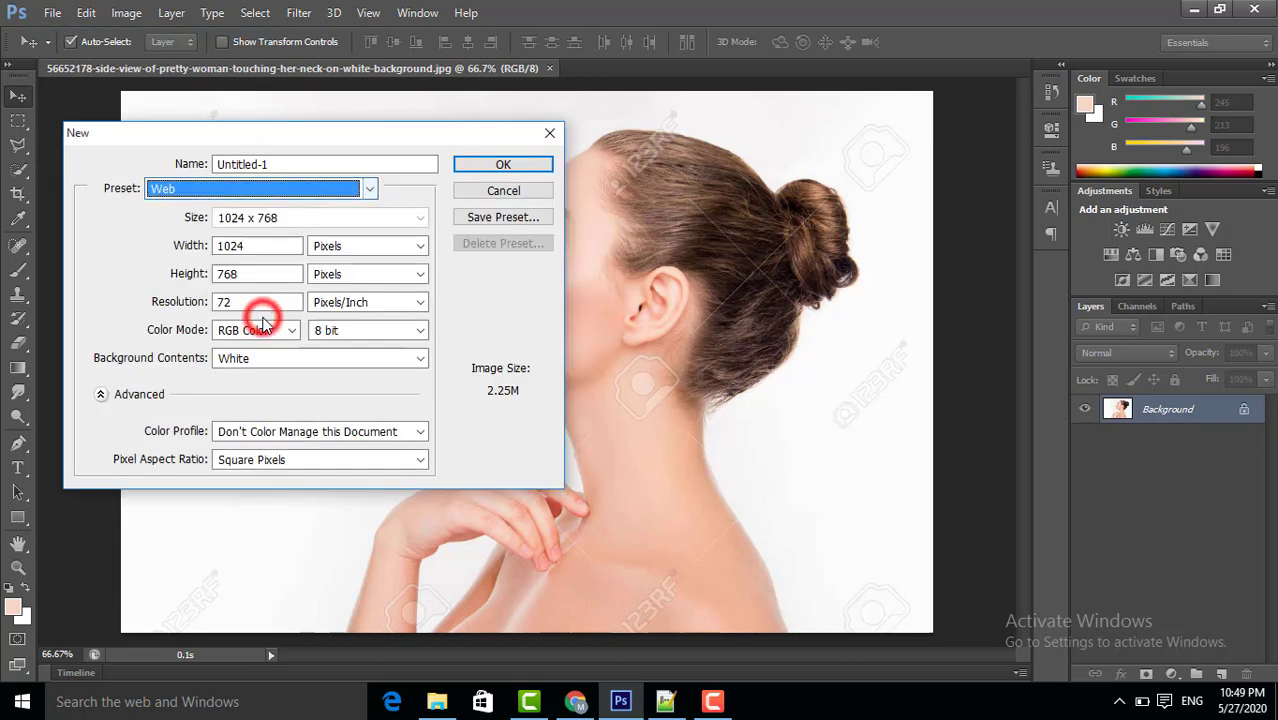
left_click(513, 166)
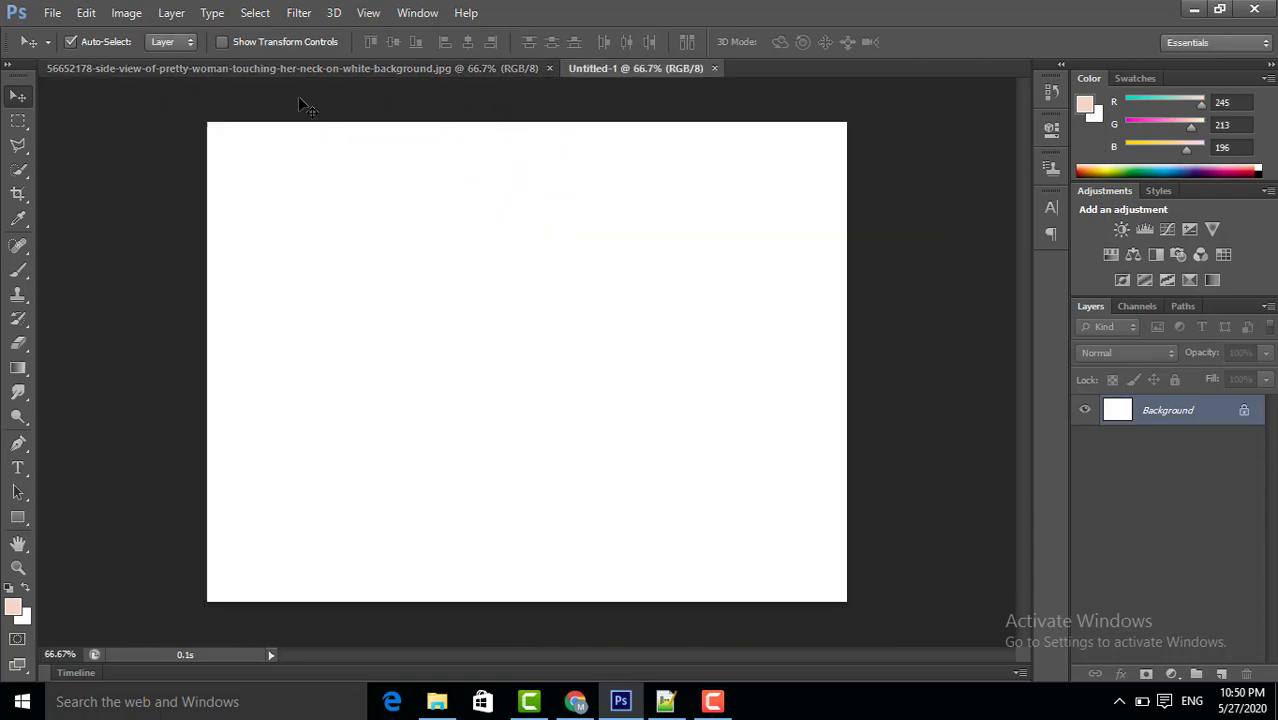
- Select the woman's head, neck, shoulders and hand in the side-view photo with the Quick Selection tool
left_click(303, 70)
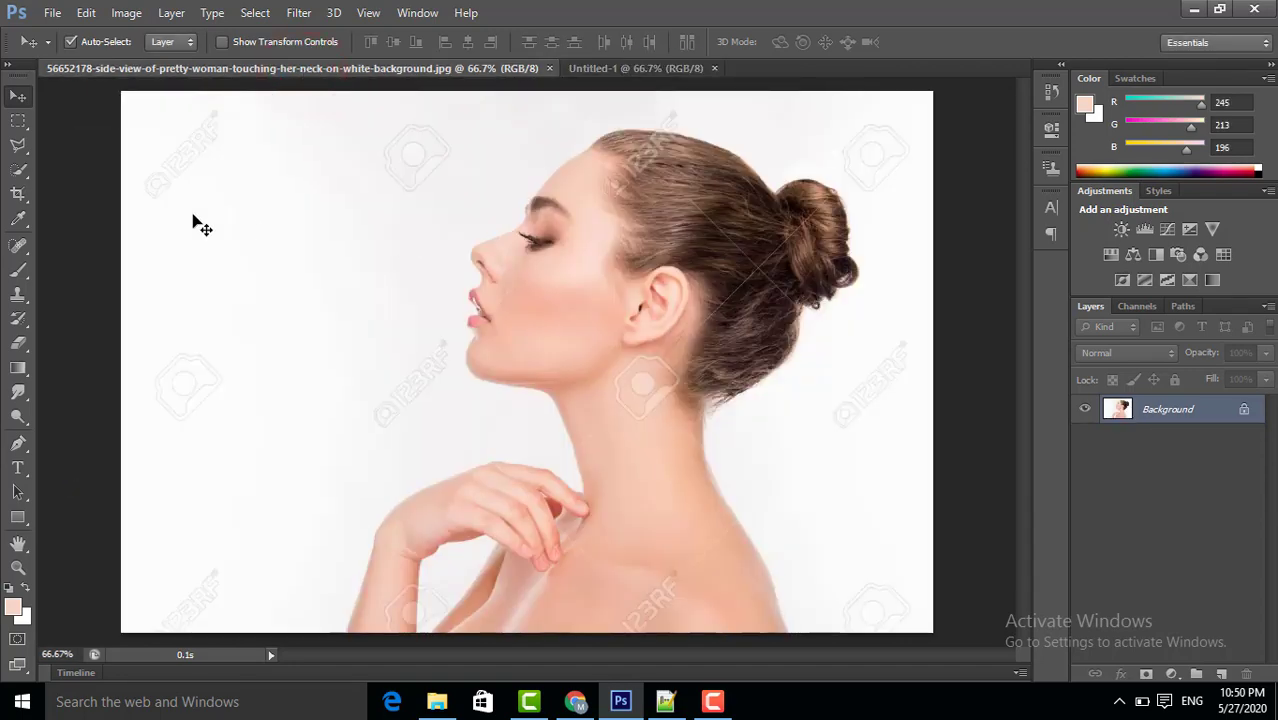
left_click(20, 175)
left_click(89, 170)
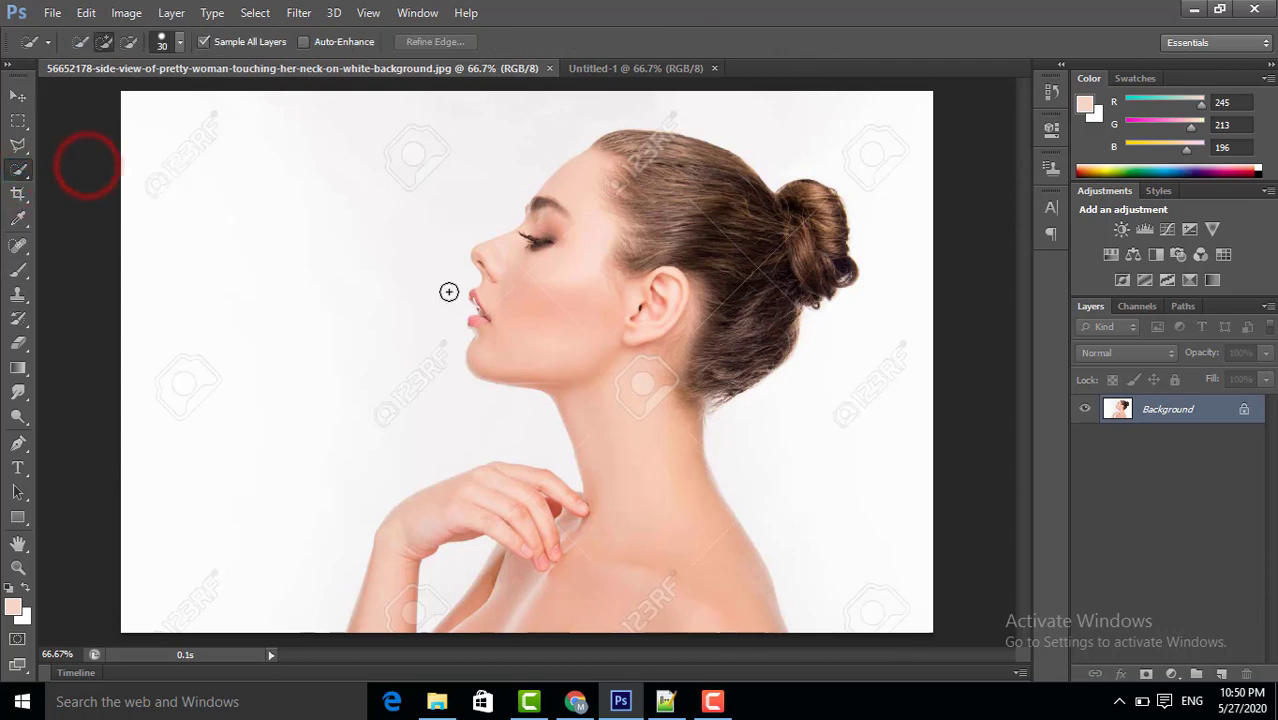
mouse_move(584, 318)
left_mouse_down()
mouse_move(629, 262)
mouse_move(630, 231)
mouse_move(592, 228)
mouse_move(672, 241)
mouse_move(709, 274)
left_mouse_up()
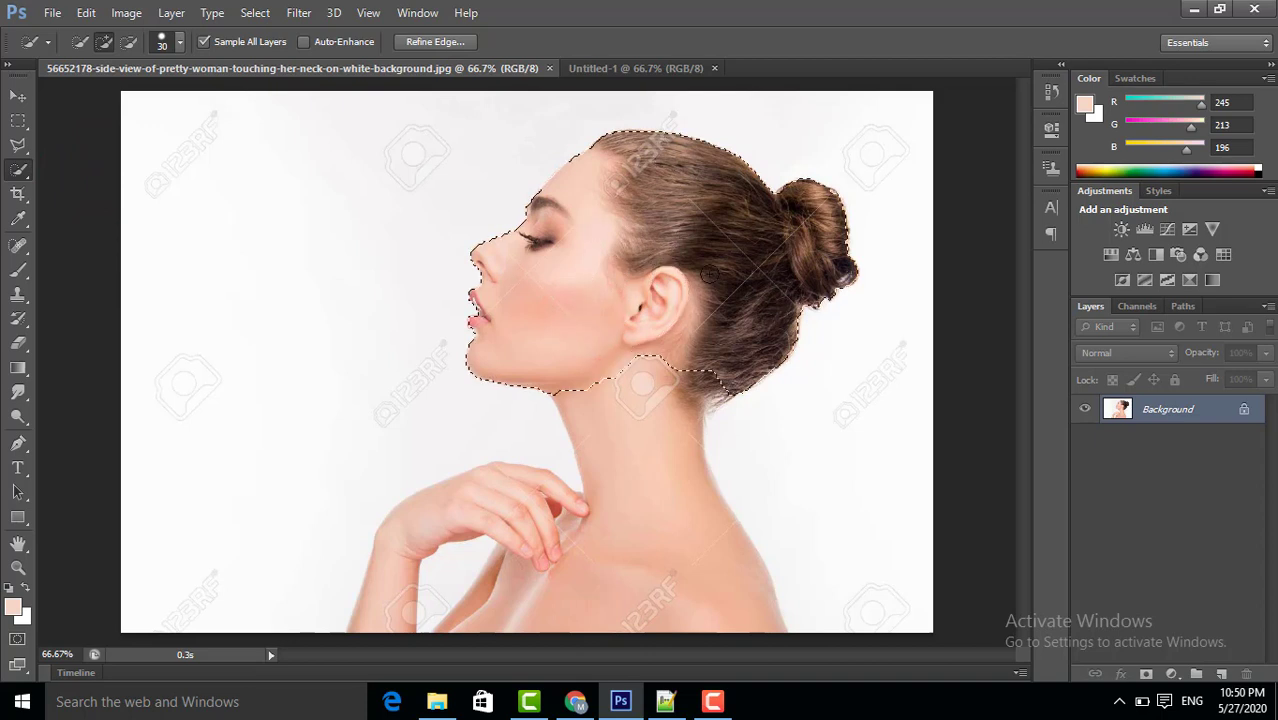
left_click_drag(654, 402, 637, 533)
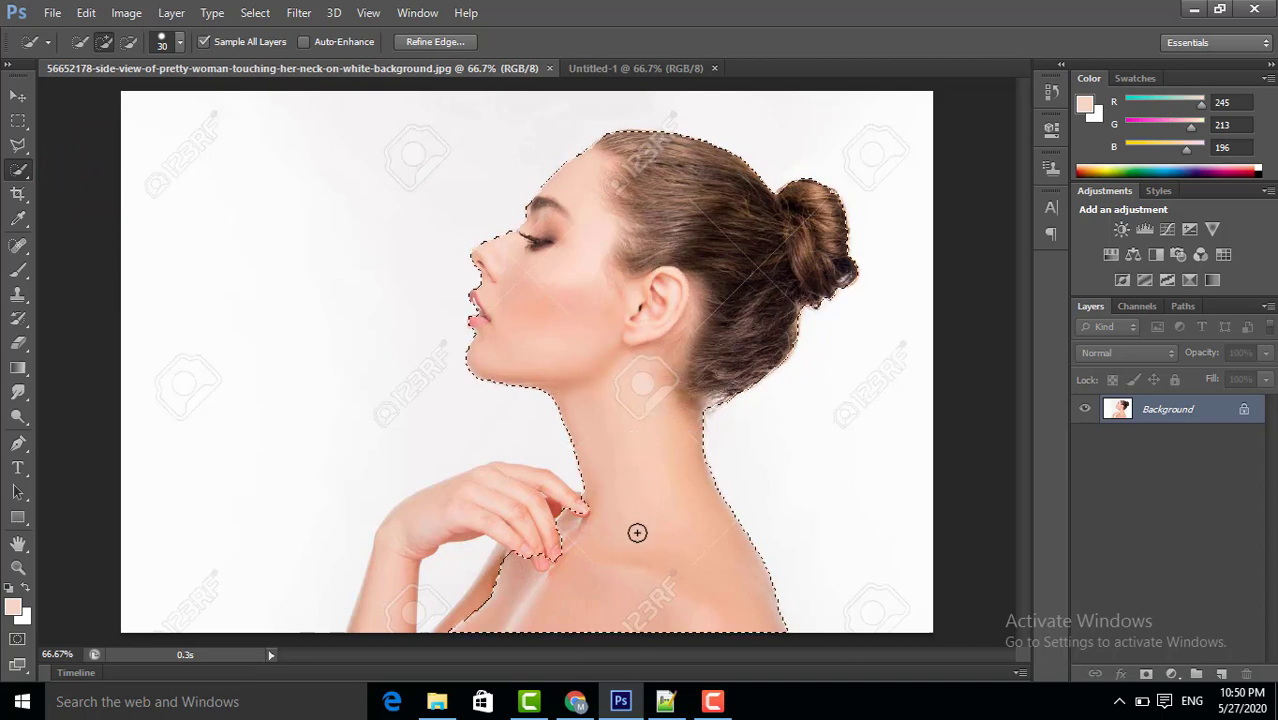
mouse_move(533, 538)
left_mouse_down()
mouse_move(579, 521)
mouse_move(479, 508)
left_mouse_up()
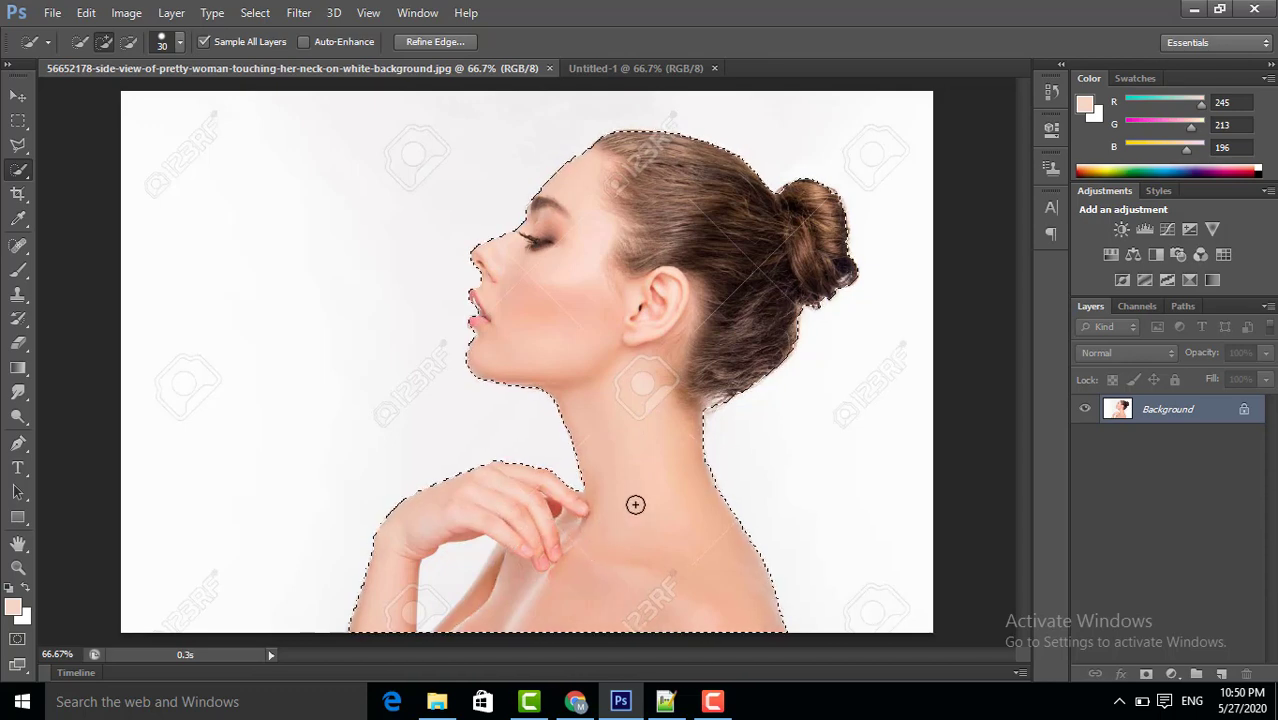
left_click_drag(631, 470, 625, 433)
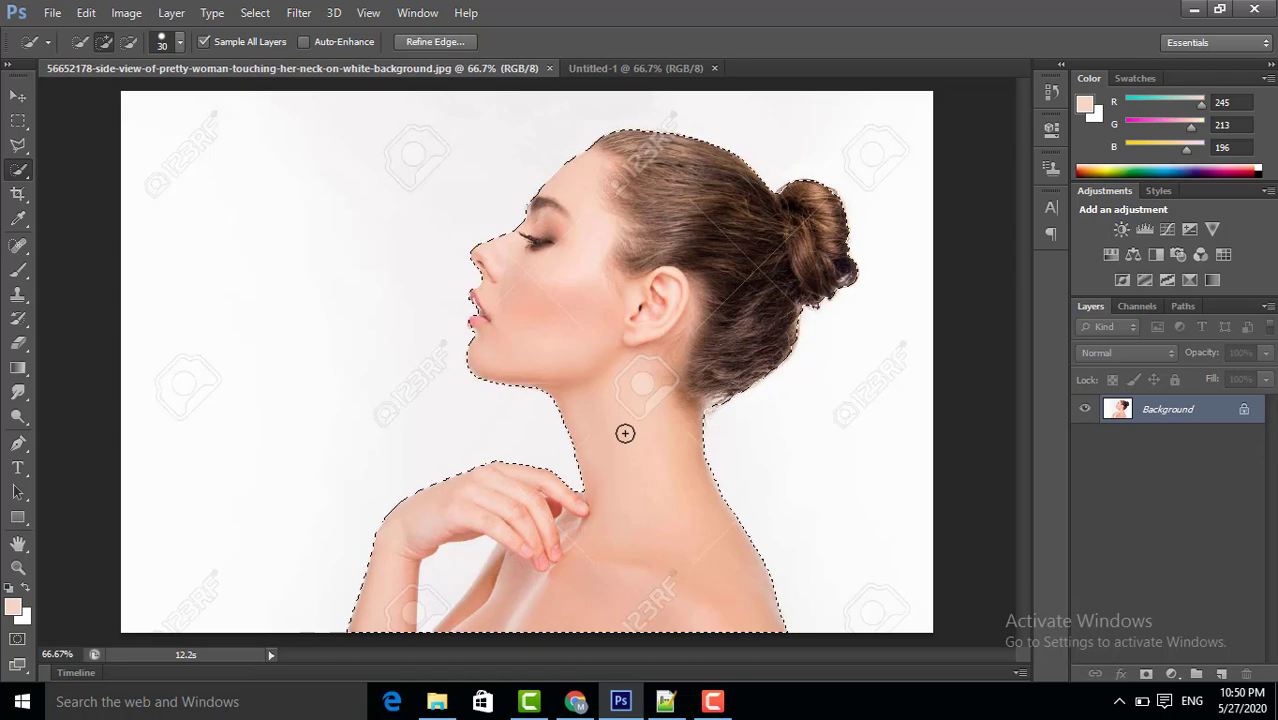
- Subtract the white gap between forearm and shoulder from the selection and turn it into a layer mask
left_click(132, 40)
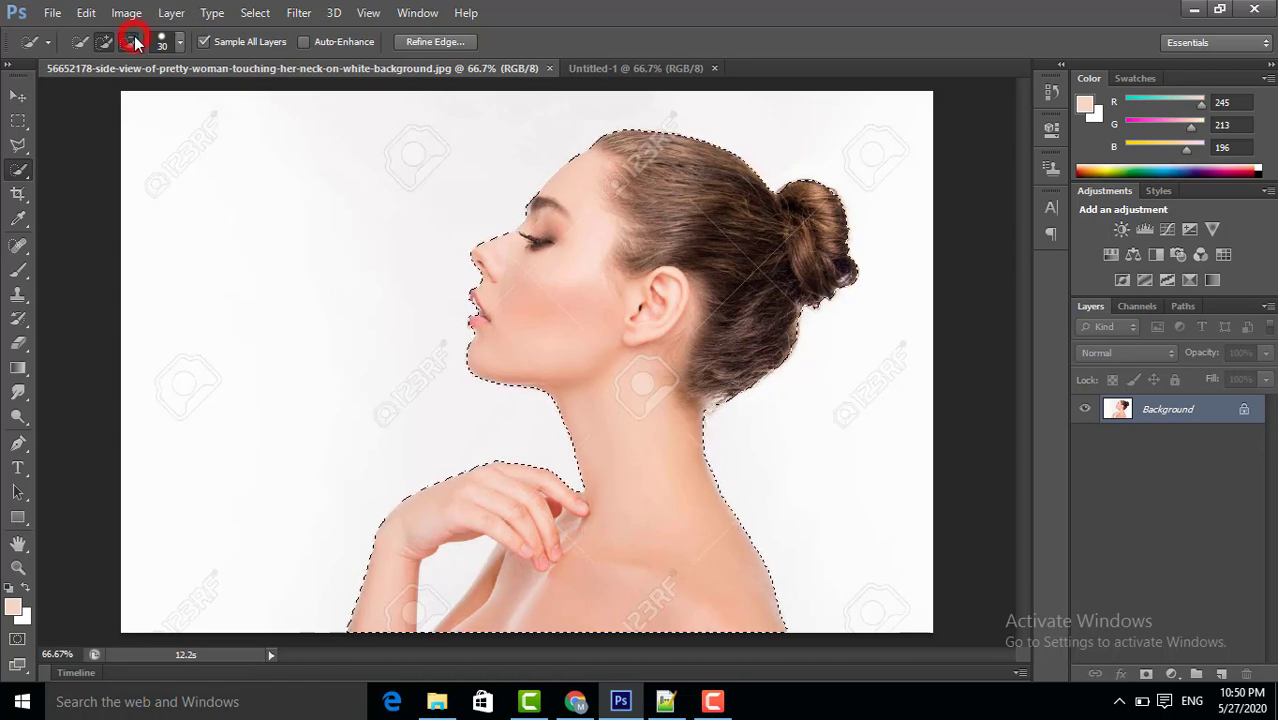
left_click(440, 580)
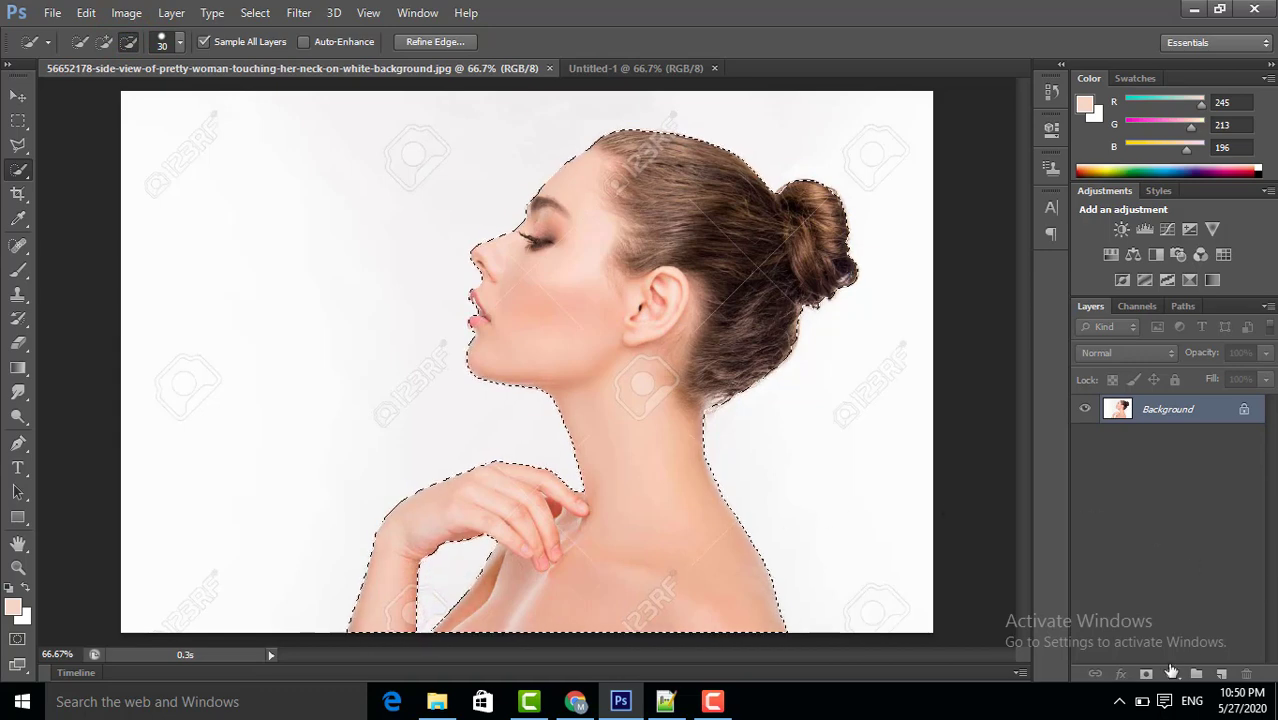
left_click(1147, 675)
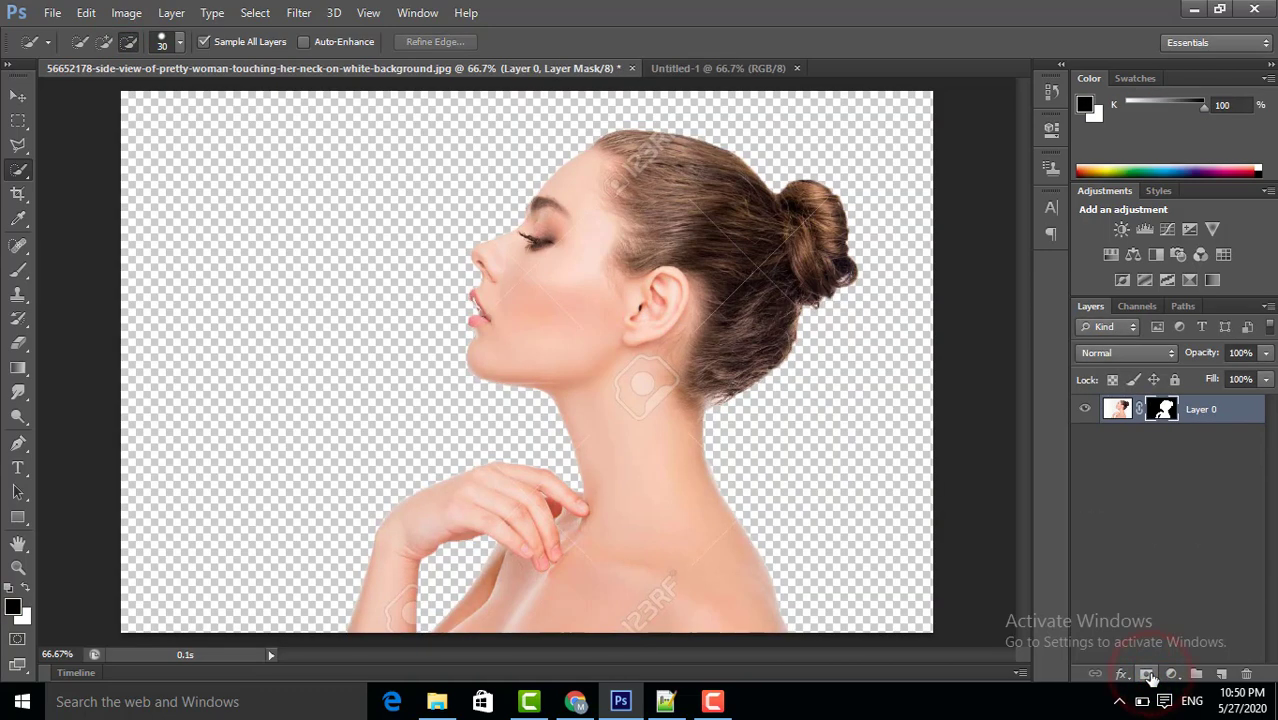
- Refine the woman's layer mask with Smooth set to 100 and apply the mask to the layer
right_click(1163, 410)
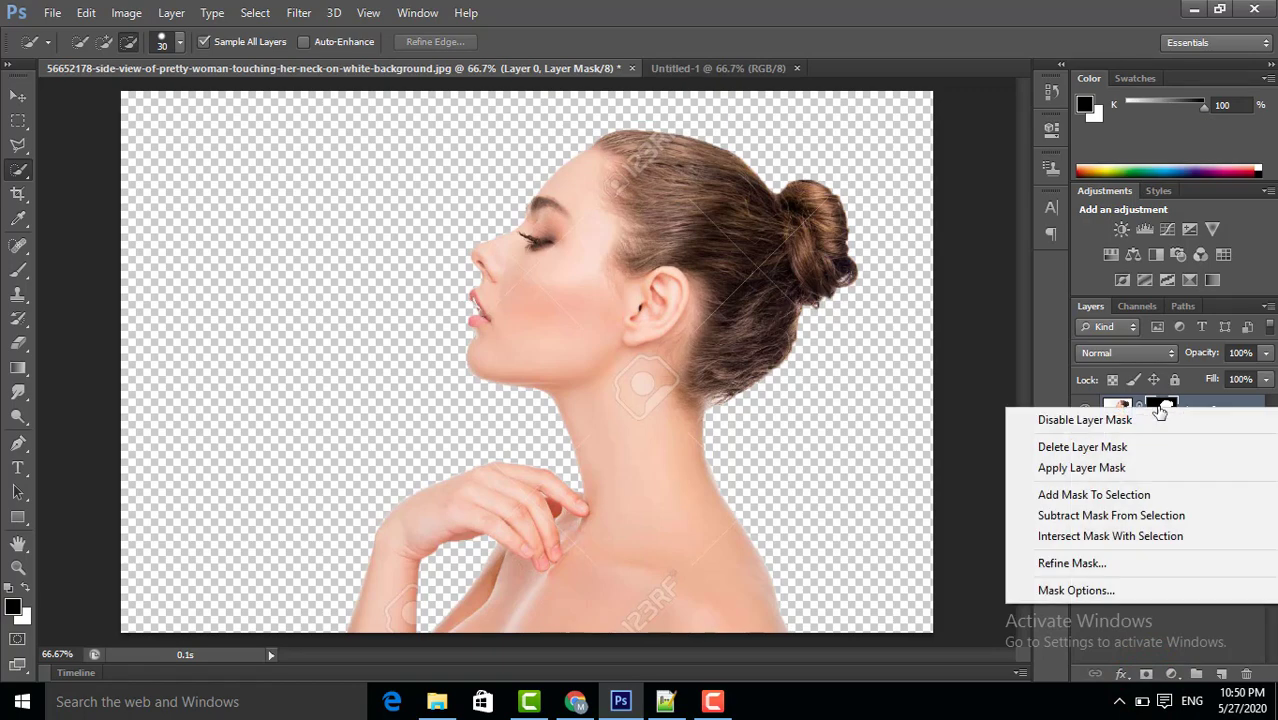
left_click(1118, 570)
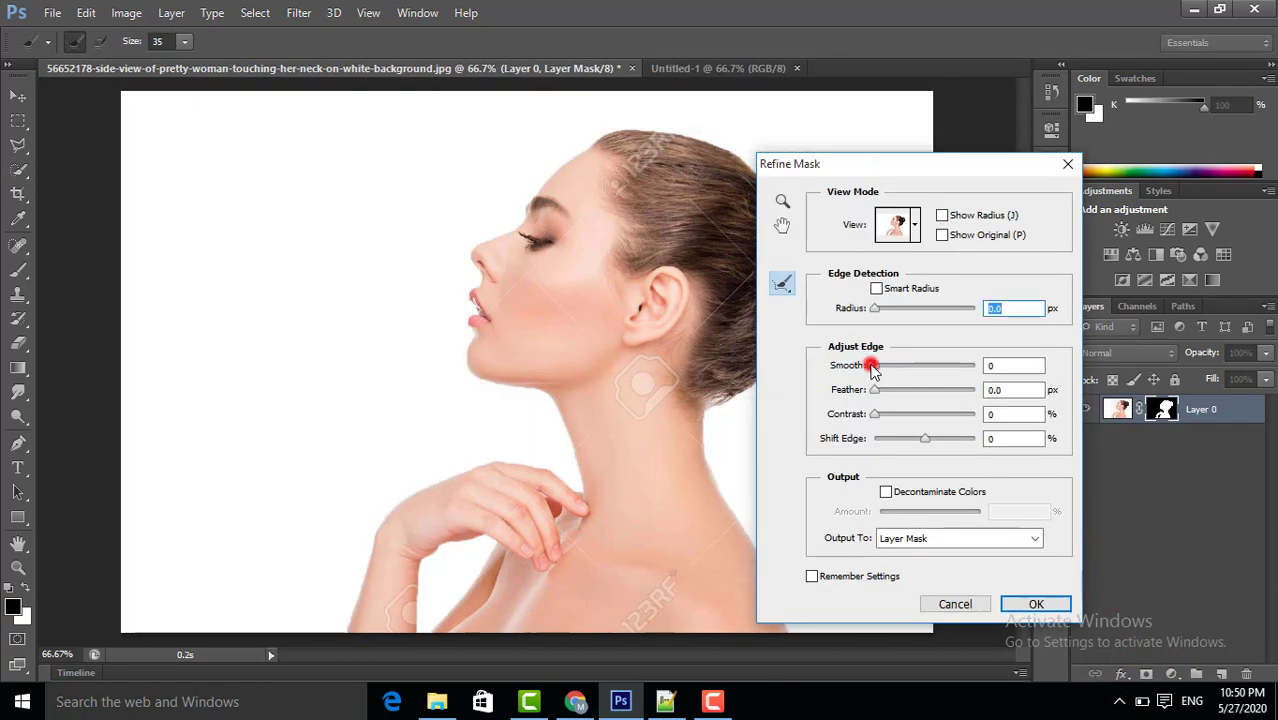
left_click_drag(872, 370, 979, 370)
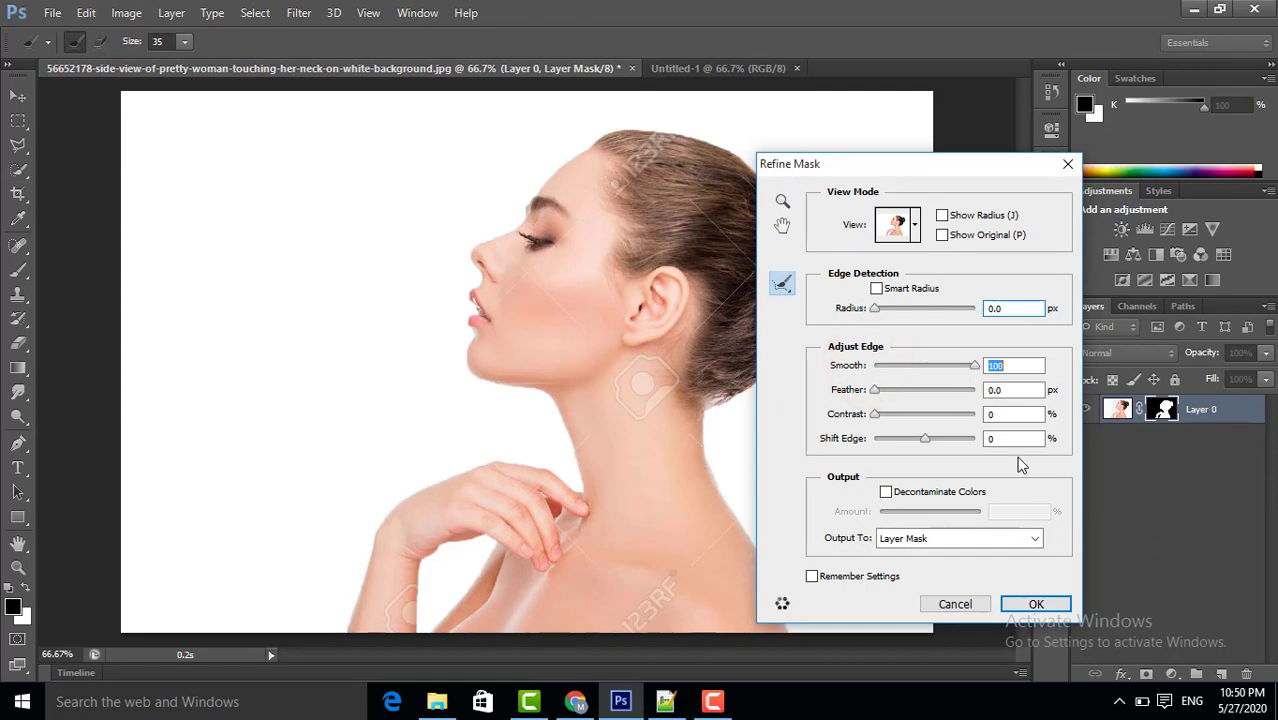
left_click(1035, 604)
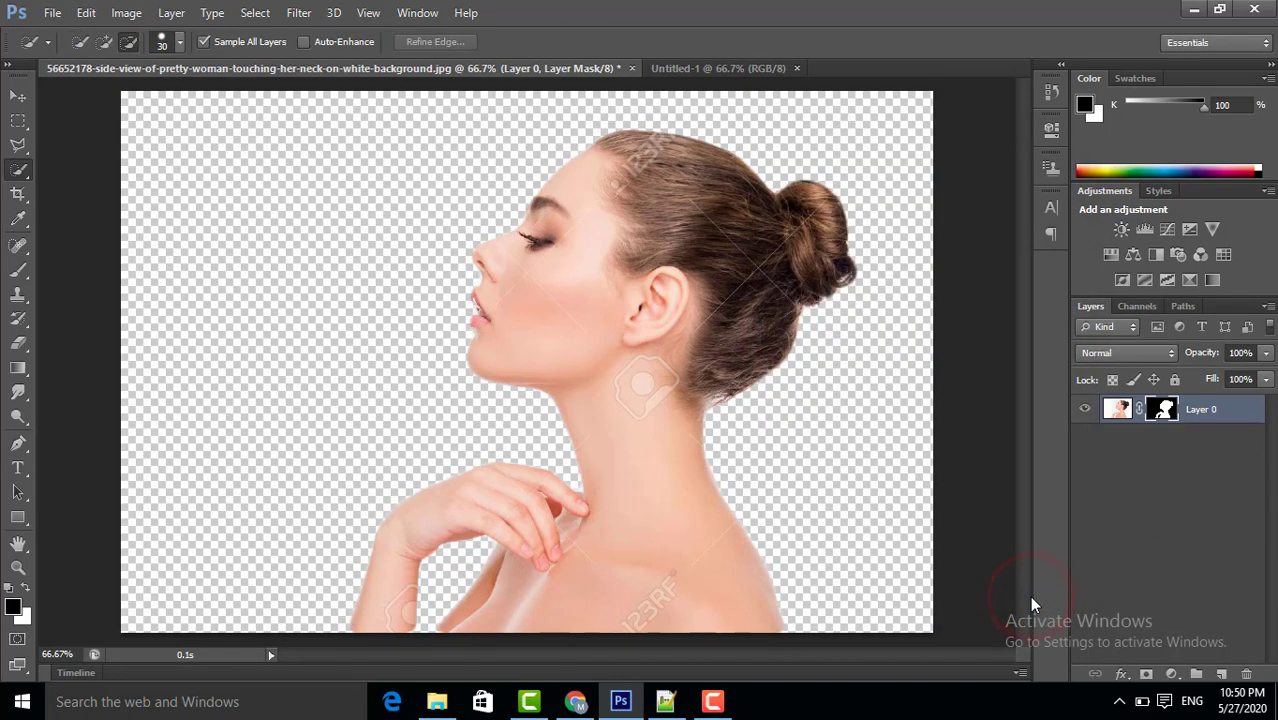
right_click(1163, 415)
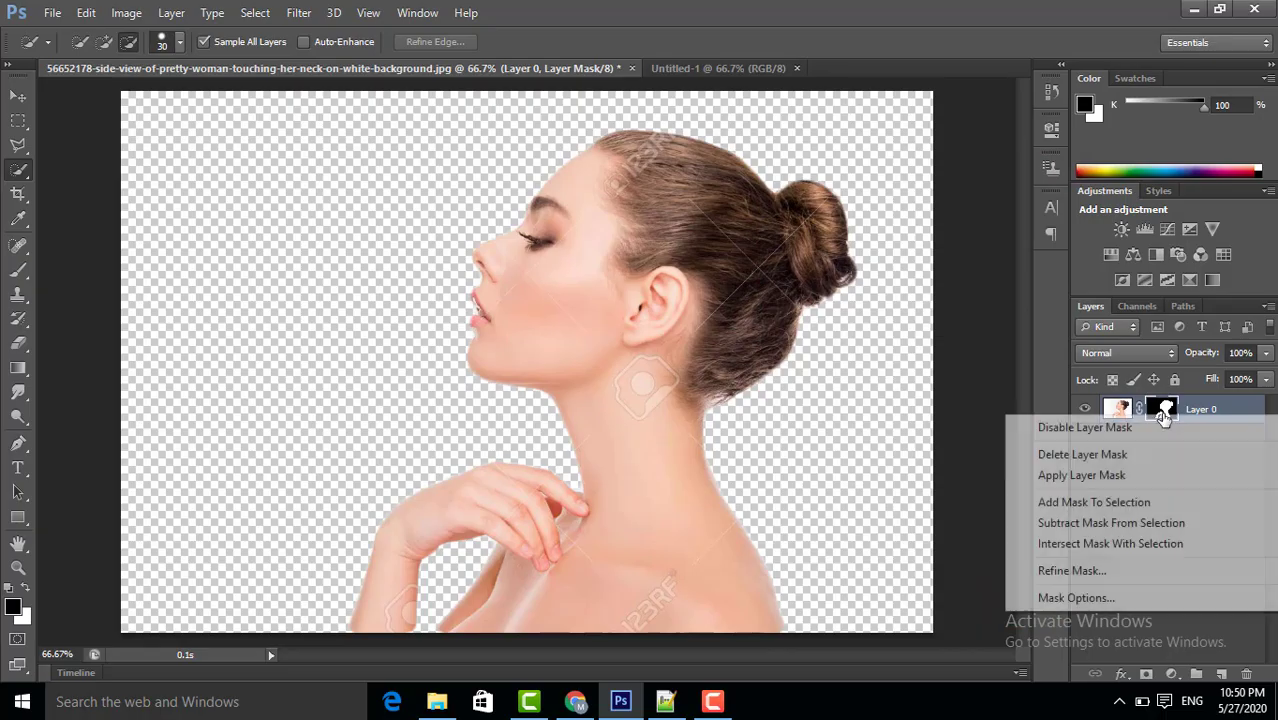
left_click(1098, 478)
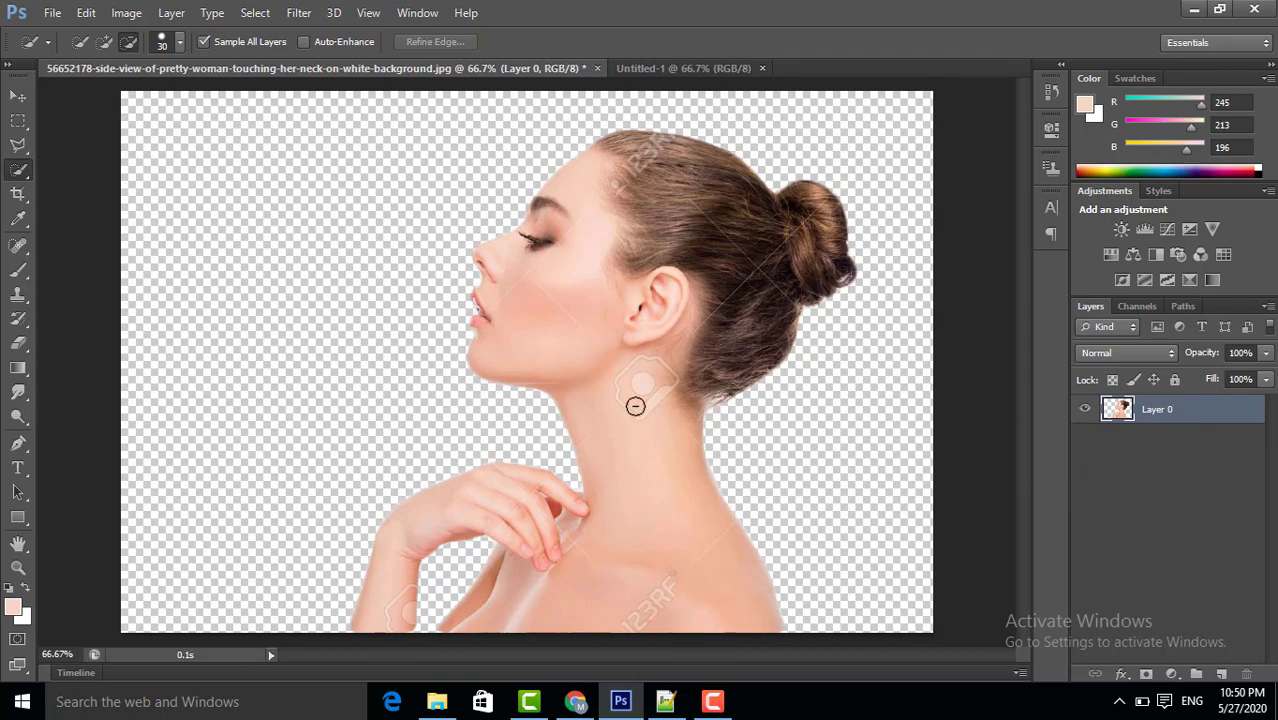
- Copy the cut-out woman into the Untitled-1 document and move her up until her layer's lower edge meets the canvas bottom, with transform controls shown
left_click(17, 100)
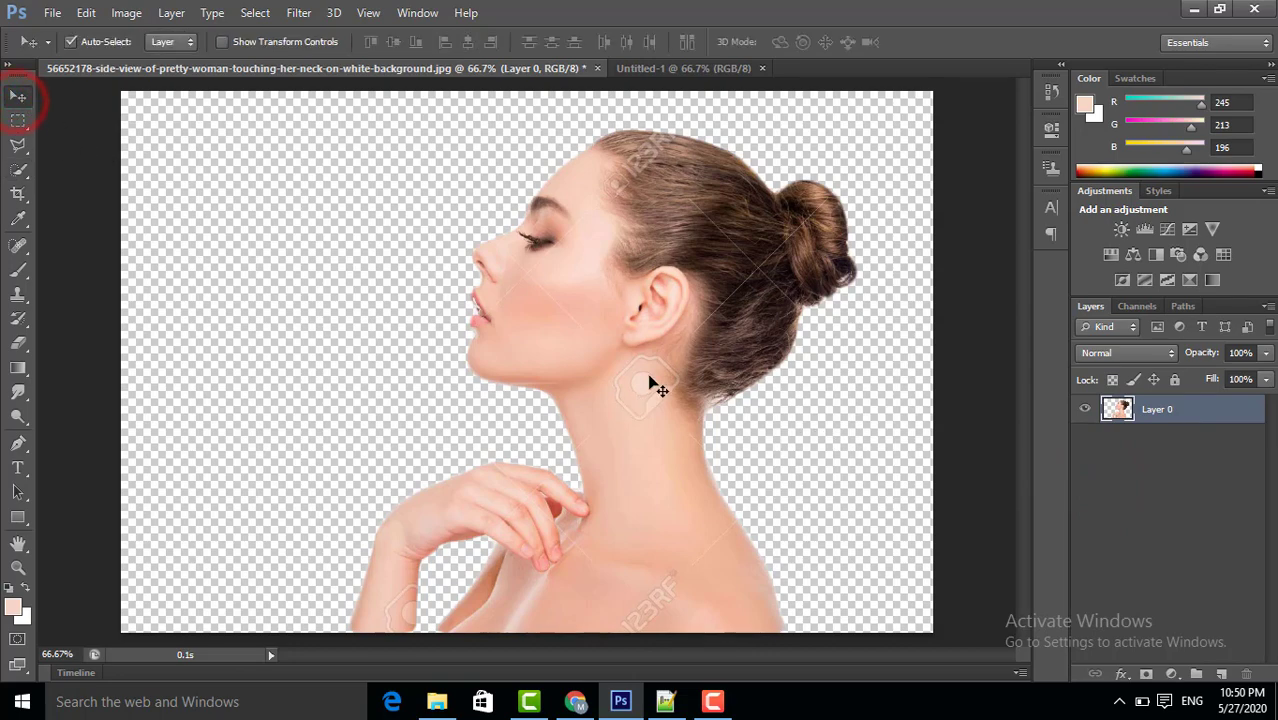
left_click_drag(650, 428, 535, 468)
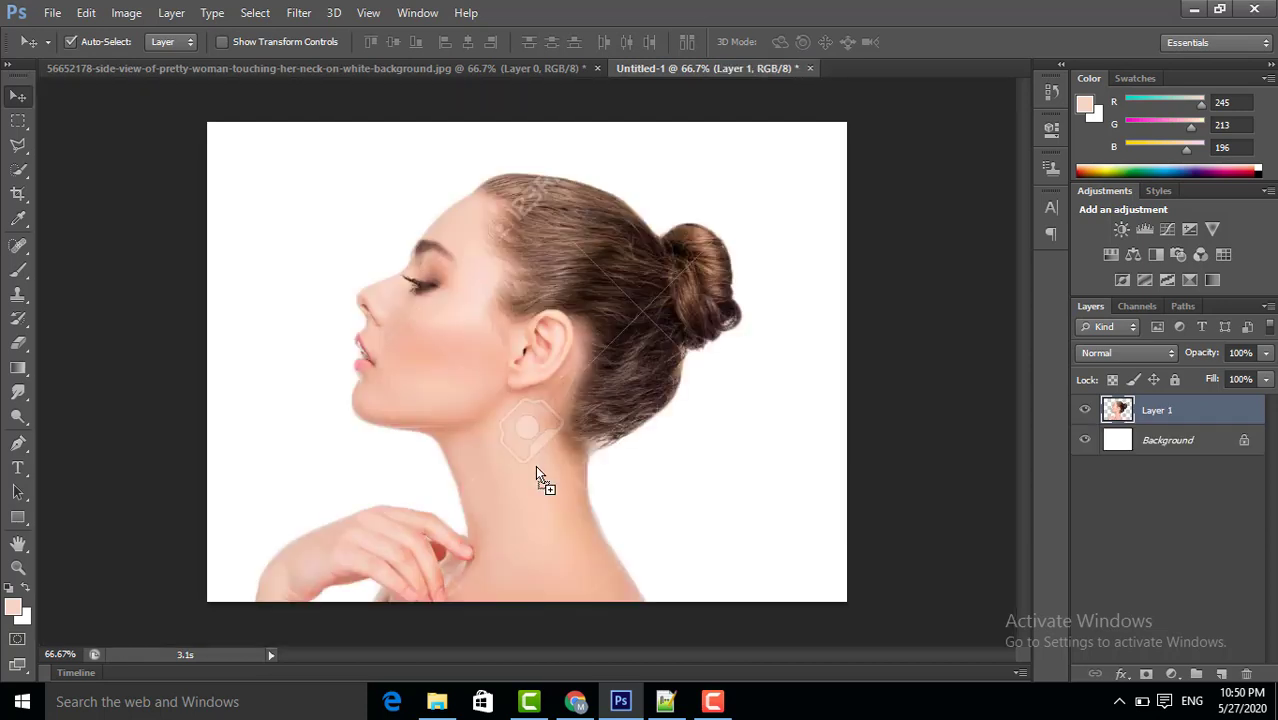
left_click(223, 42)
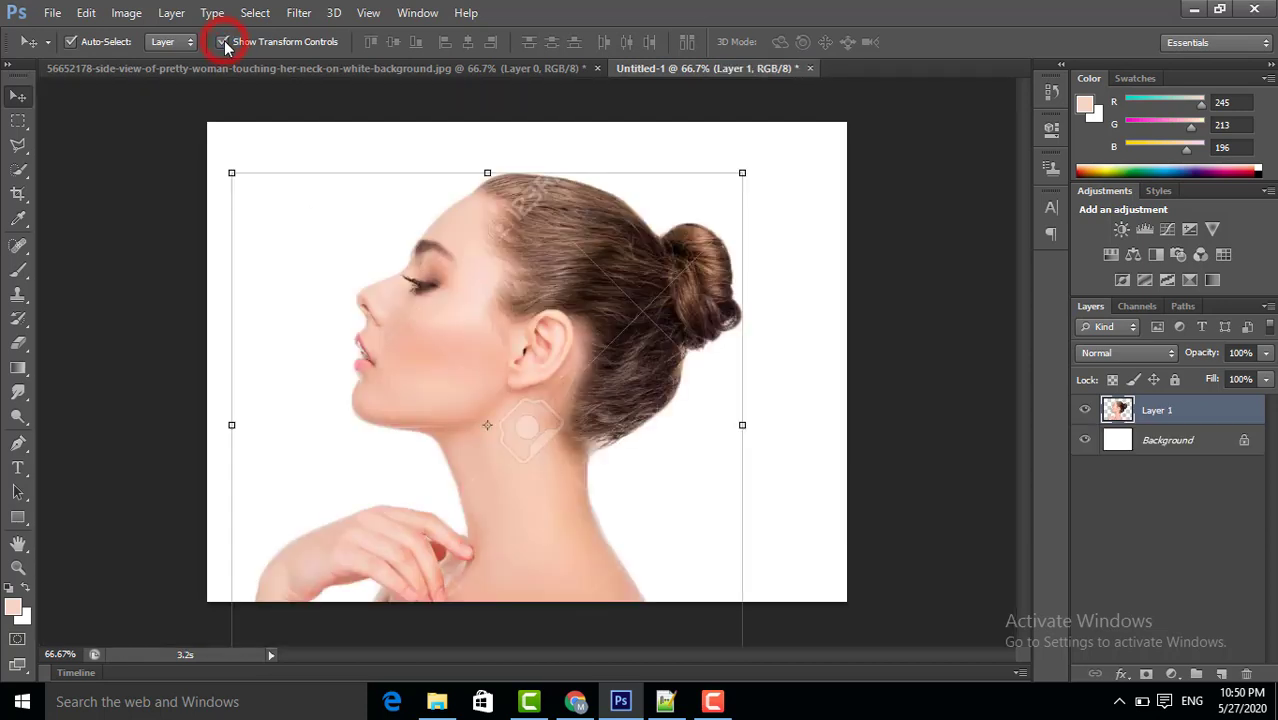
left_click_drag(533, 365, 536, 292)
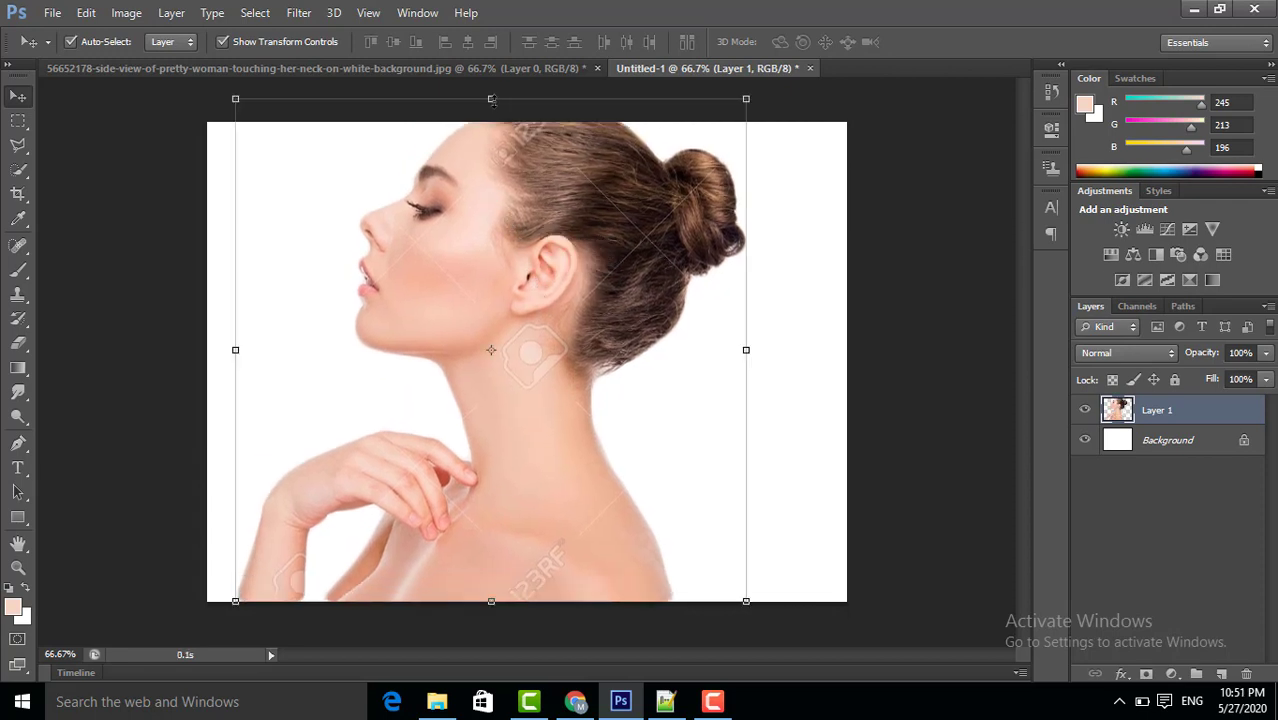
- Scale the woman to 68.50% width and 71.22% height and place her in the canvas's lower-left area at about X 301.5, Y 501 px
left_click_drag(491, 100, 491, 136)
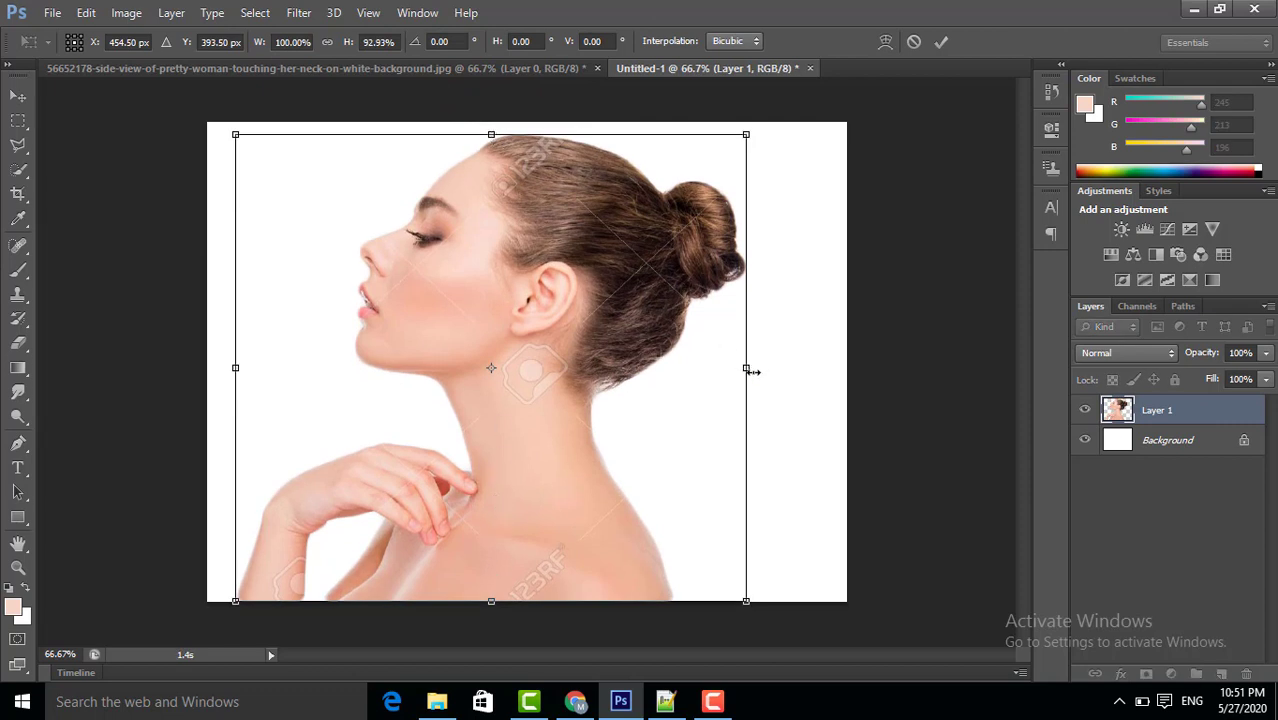
left_click_drag(746, 368, 585, 368)
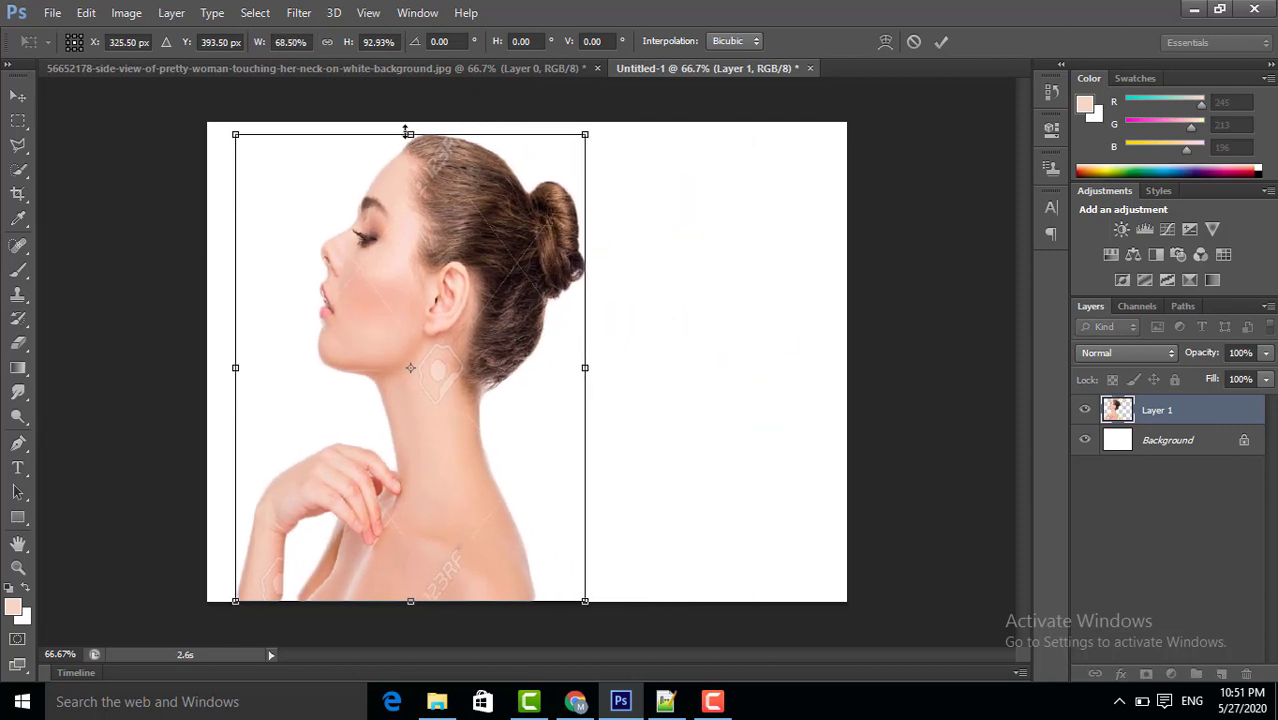
left_click_drag(405, 131, 419, 265)
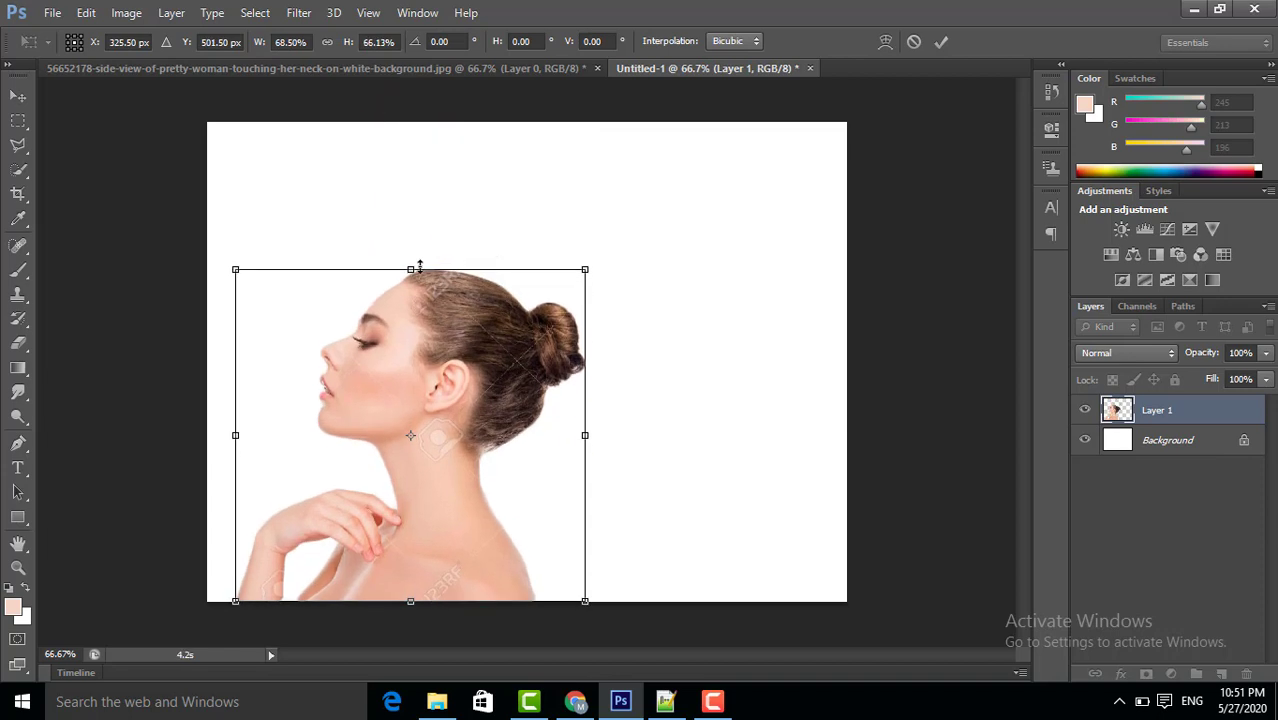
mouse_move(440, 365)
left_mouse_down()
mouse_move(467, 365)
mouse_move(447, 394)
mouse_move(446, 378)
left_mouse_up()
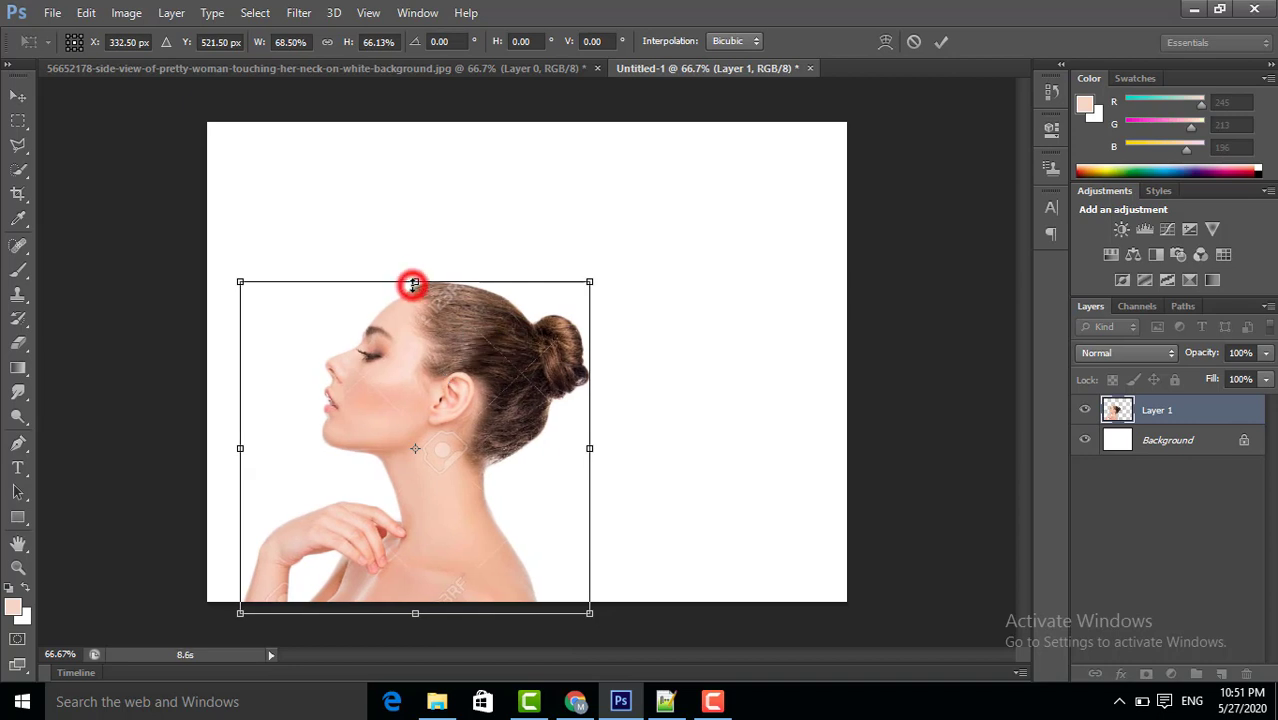
left_click_drag(414, 284, 414, 258)
left_click_drag(490, 362, 472, 367)
left_click(943, 43)
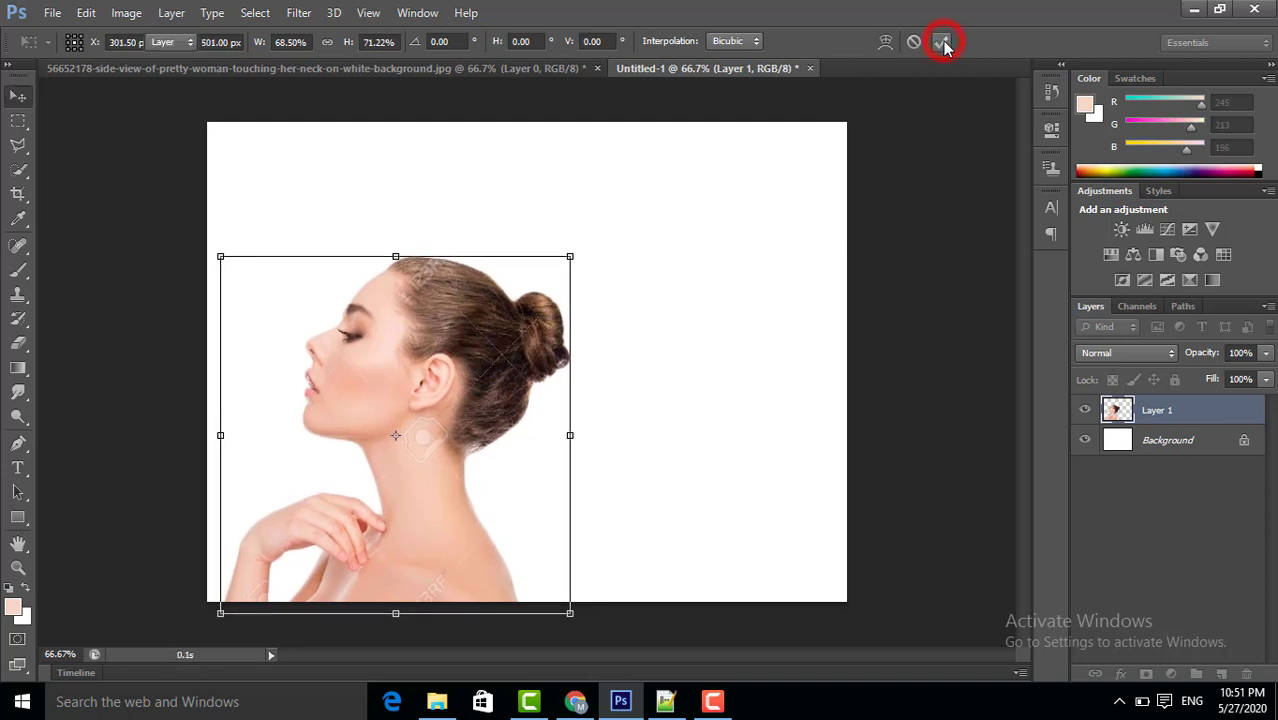
- Open the image smoke_bomb_png_9_by_gareng92_ddb3tyx-fullview.png from the Photoshop Tutorials folder
left_click(52, 12)
mouse_move(86, 14)
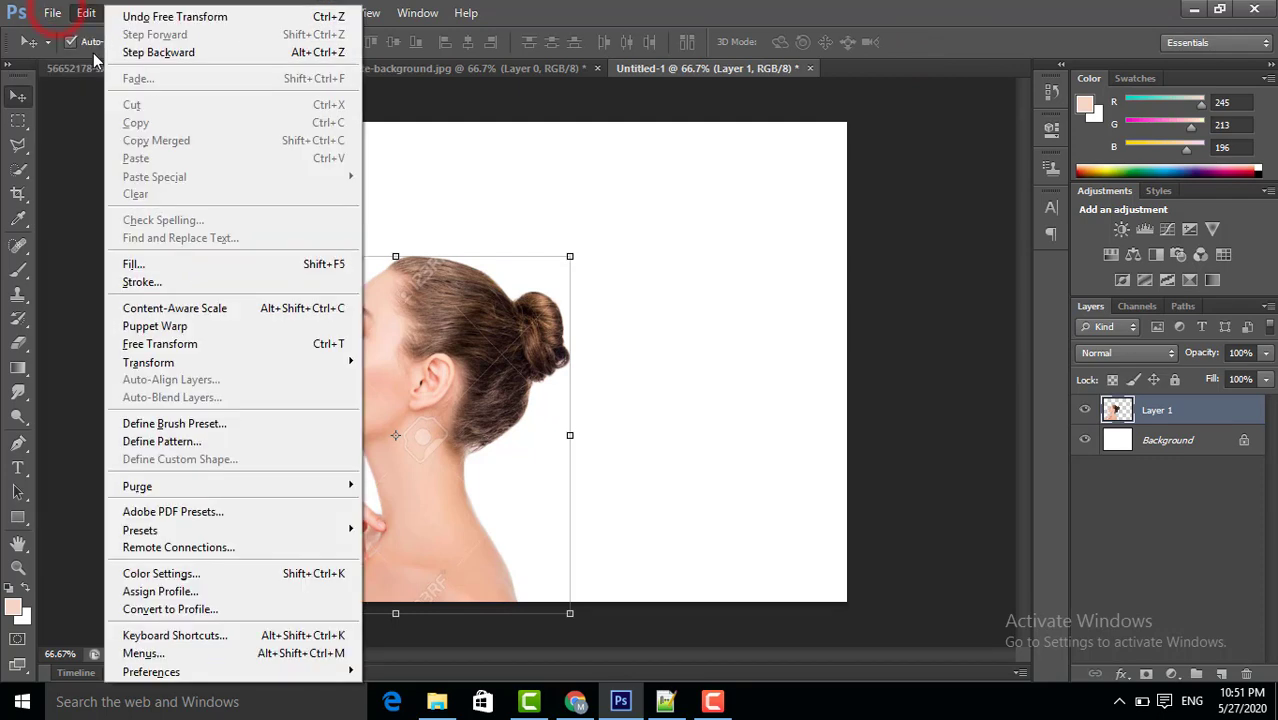
left_click(68, 51)
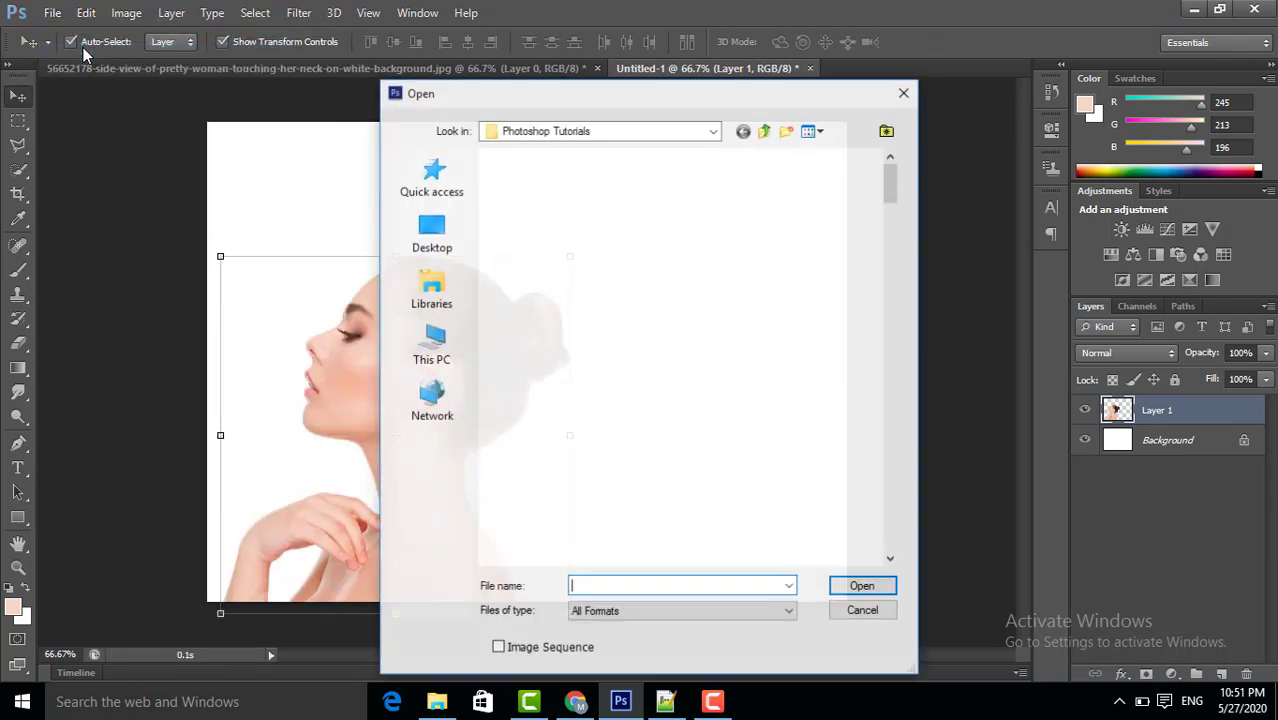
scroll(754, 366, "down", 7)
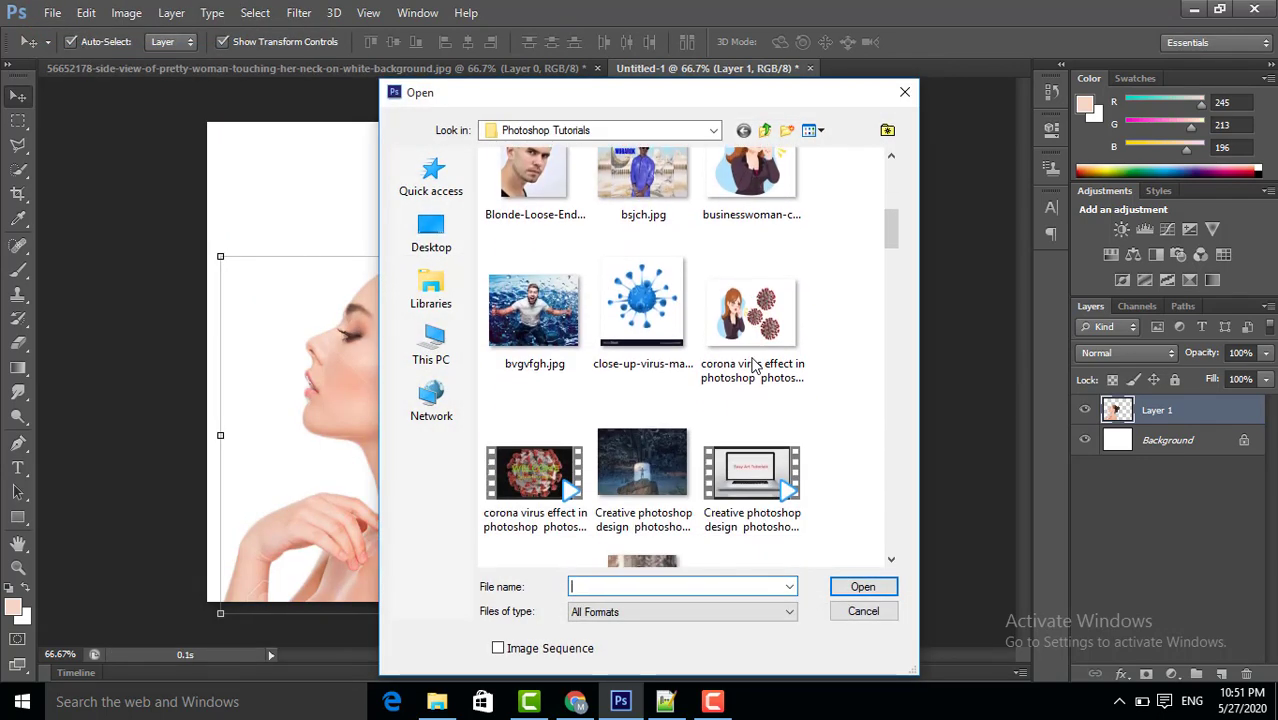
scroll(754, 366, "down", 10)
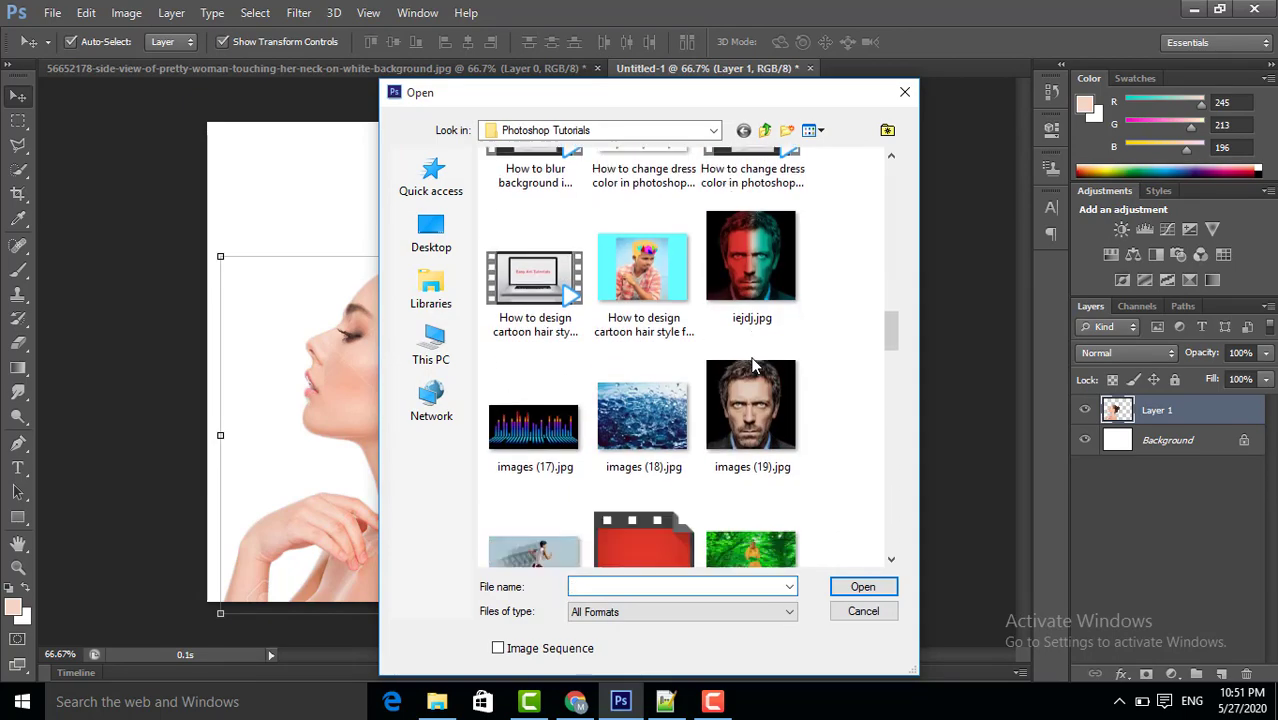
scroll(754, 366, "down", 10)
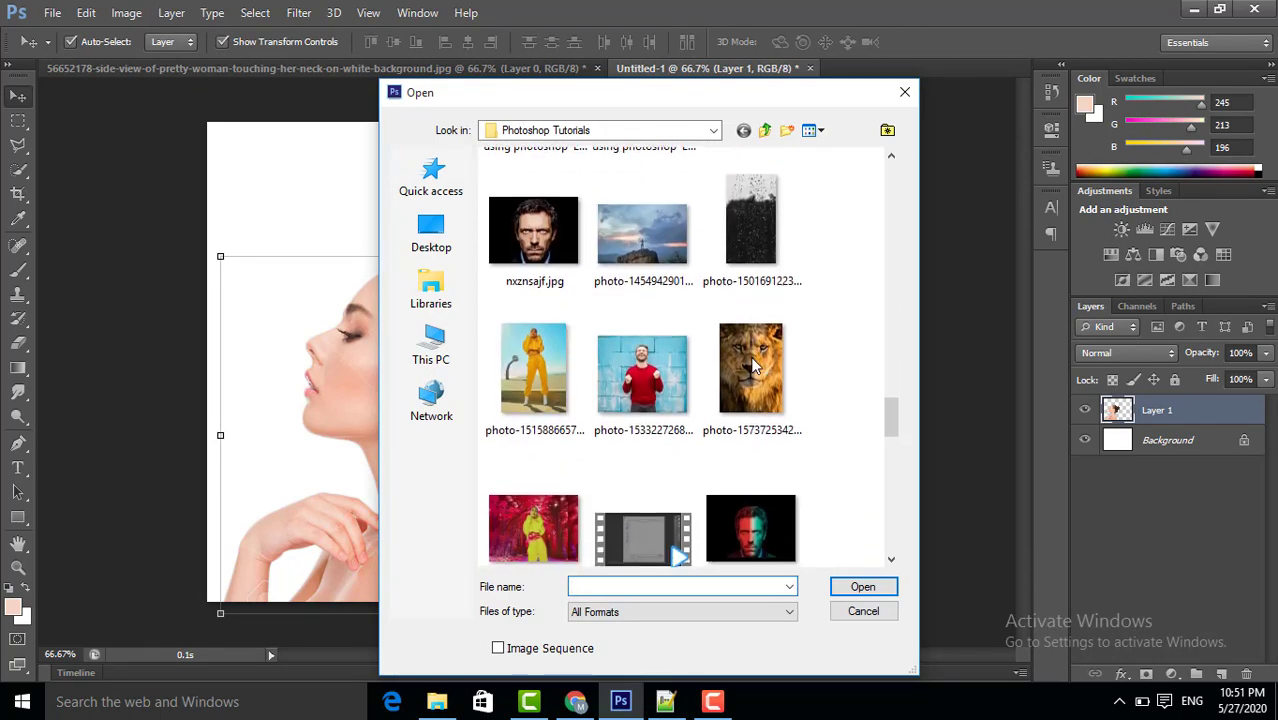
scroll(754, 366, "down", 3)
left_click(770, 350)
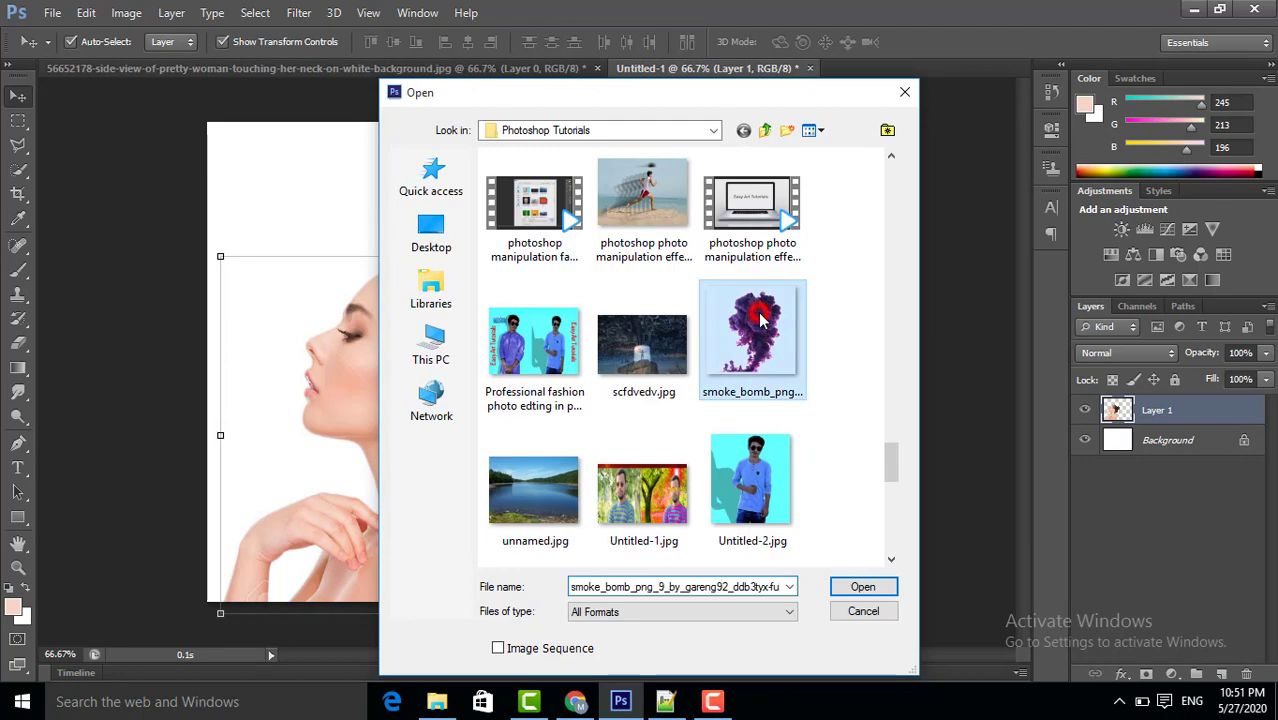
left_click(862, 589)
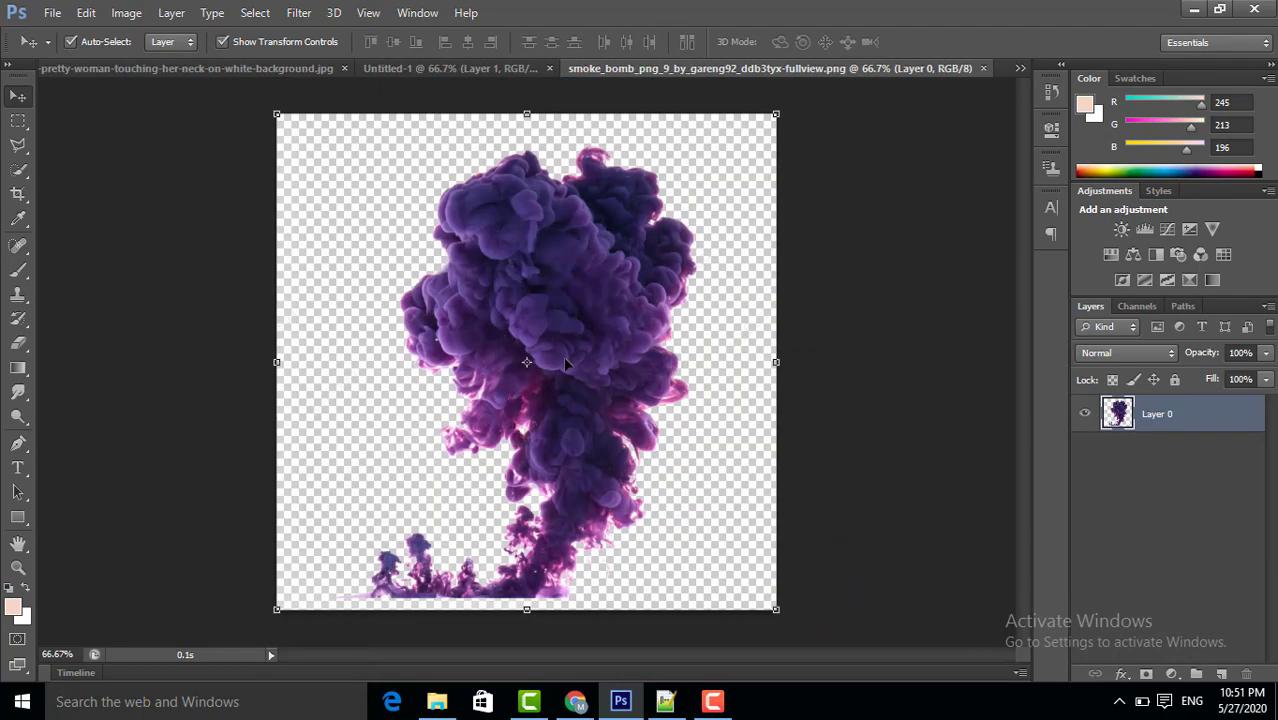
- Copy the purple smoke into the Untitled-1 document, place it over the back of the woman's head and stretch its height to 101.51%
mouse_move(556, 355)
left_mouse_down()
mouse_move(436, 76)
mouse_move(568, 333)
left_mouse_up()
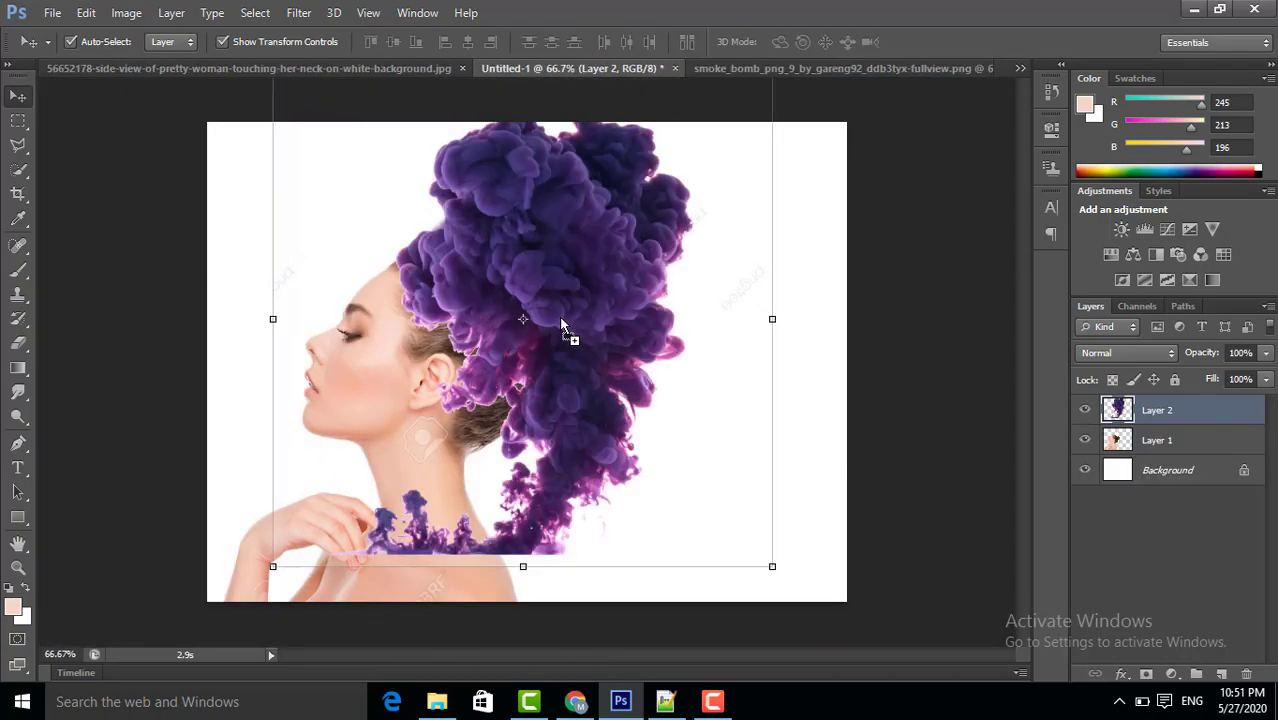
left_click_drag(664, 260, 712, 352)
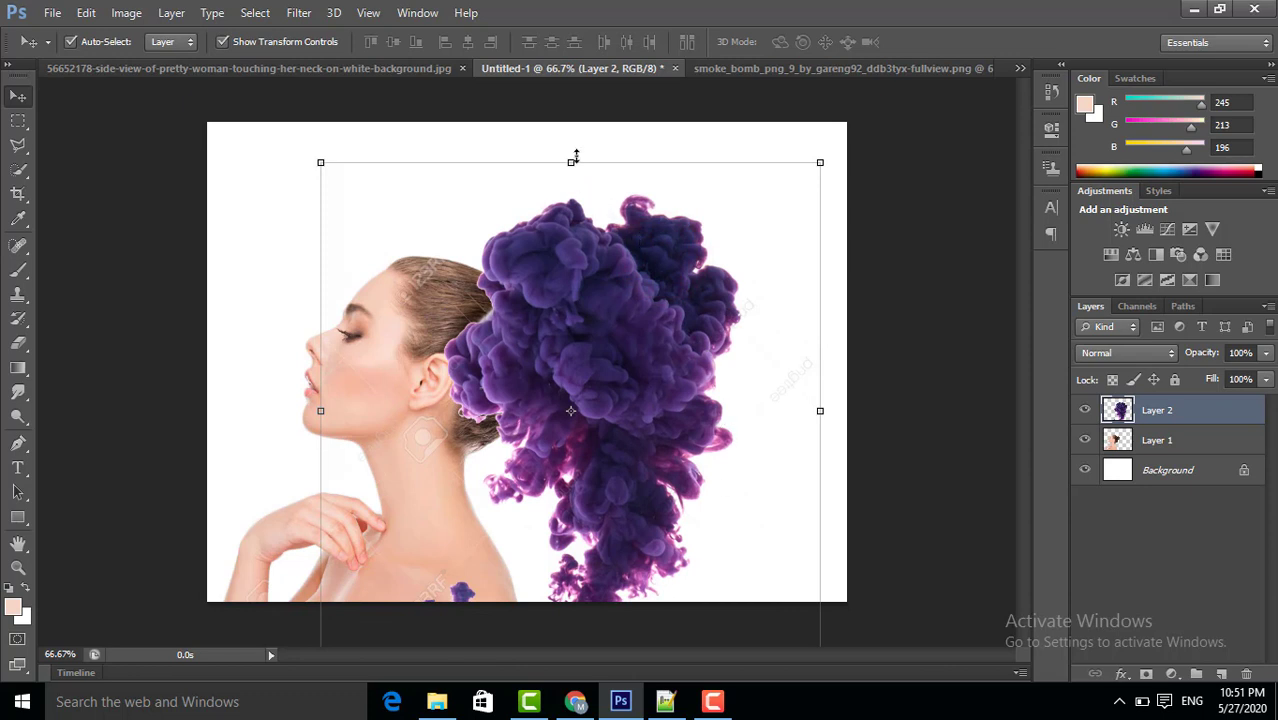
left_click_drag(572, 160, 573, 155)
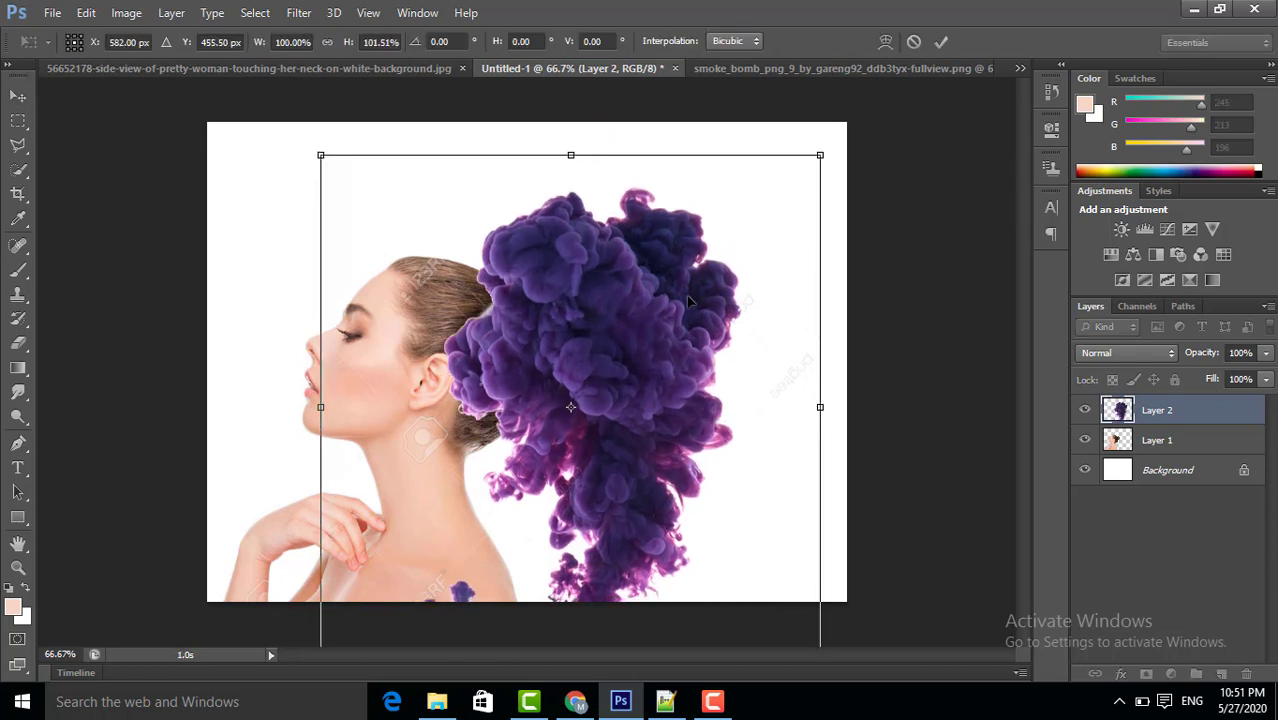
- Flip the smoke vertically, rotate it to about -84.78° and place it over the woman's head at about X 496.5, Y 383.5 px
right_click(688, 300)
left_click(745, 599)
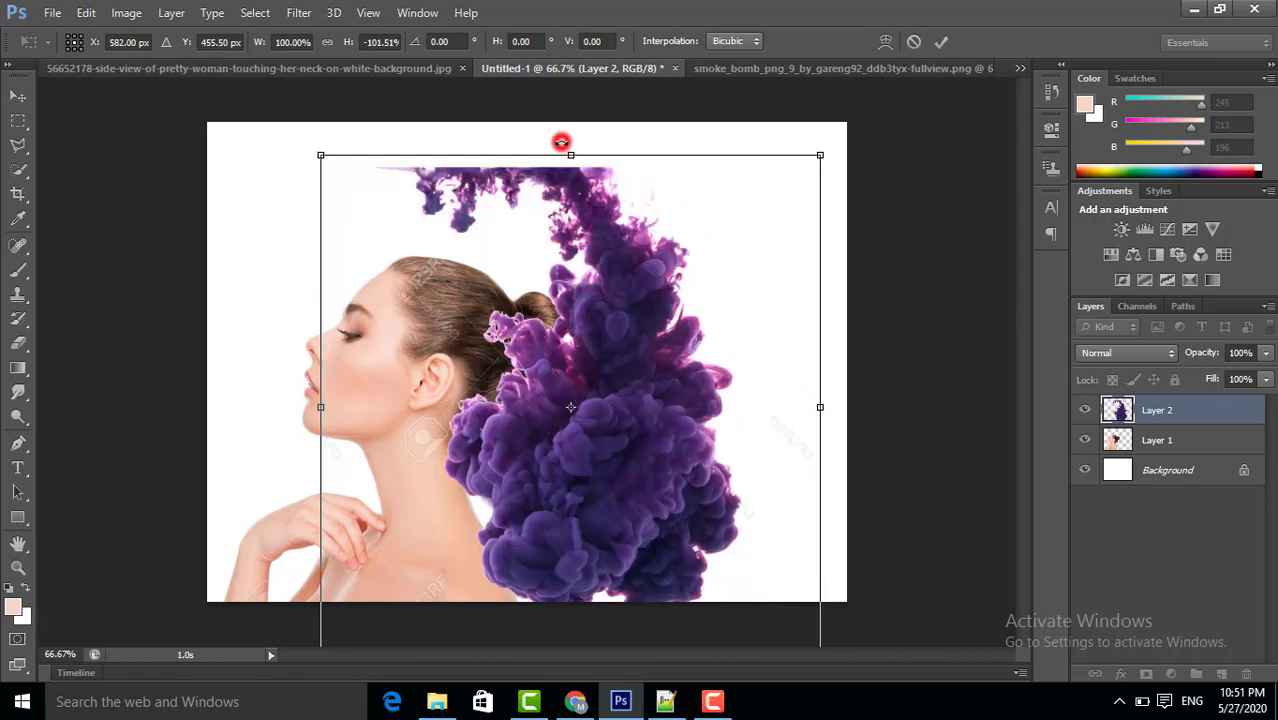
left_click_drag(561, 141, 865, 414)
left_click_drag(637, 348, 580, 300)
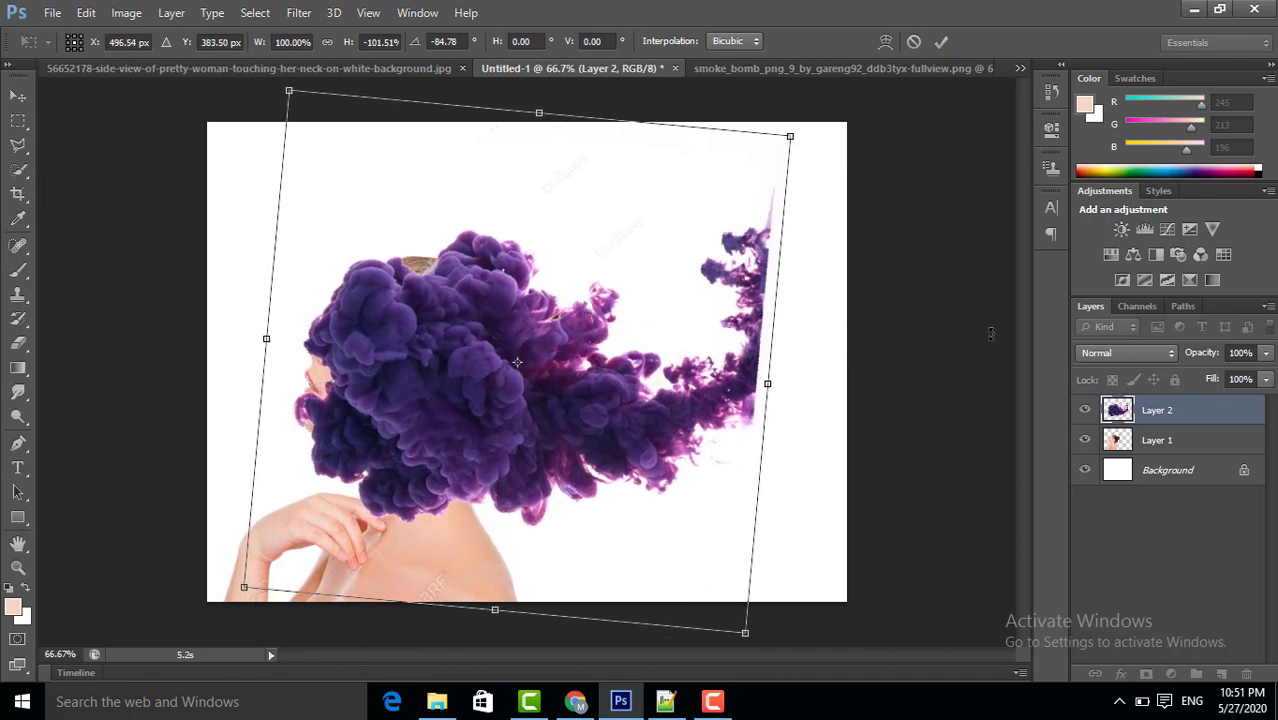
- Lower the smoke layer's opacity to 68%
left_click(1265, 354)
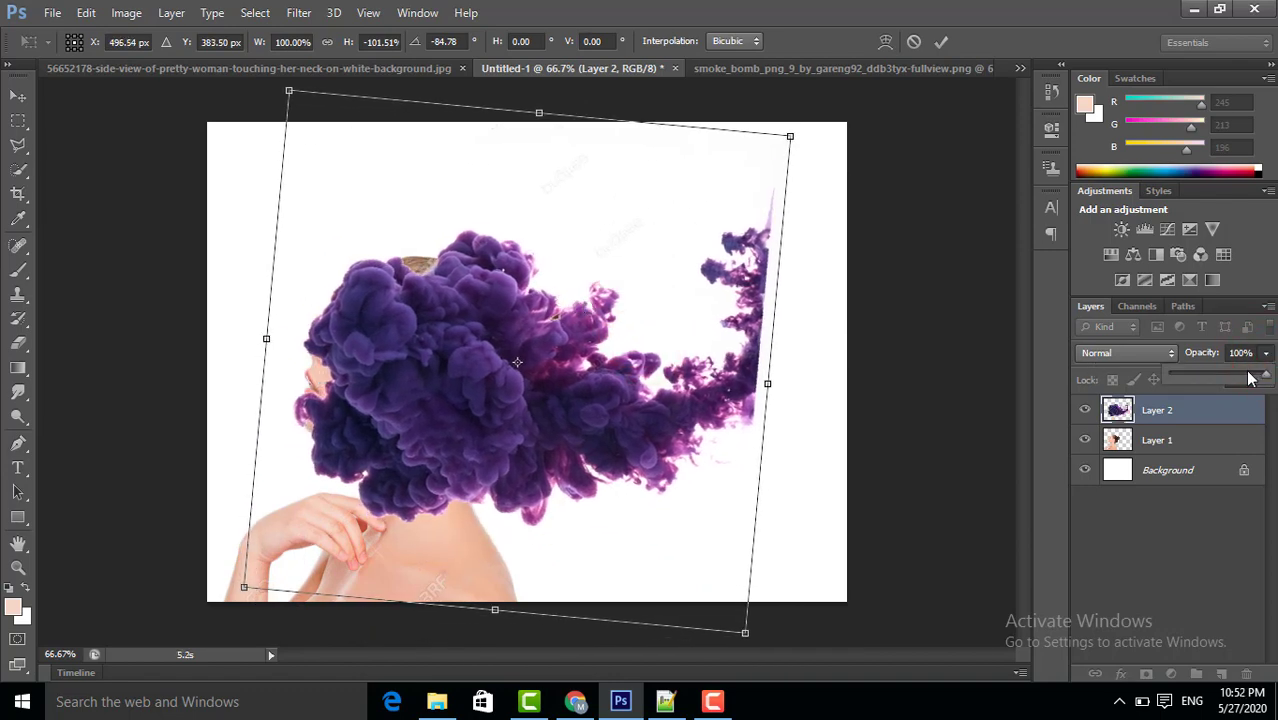
left_click(1248, 378)
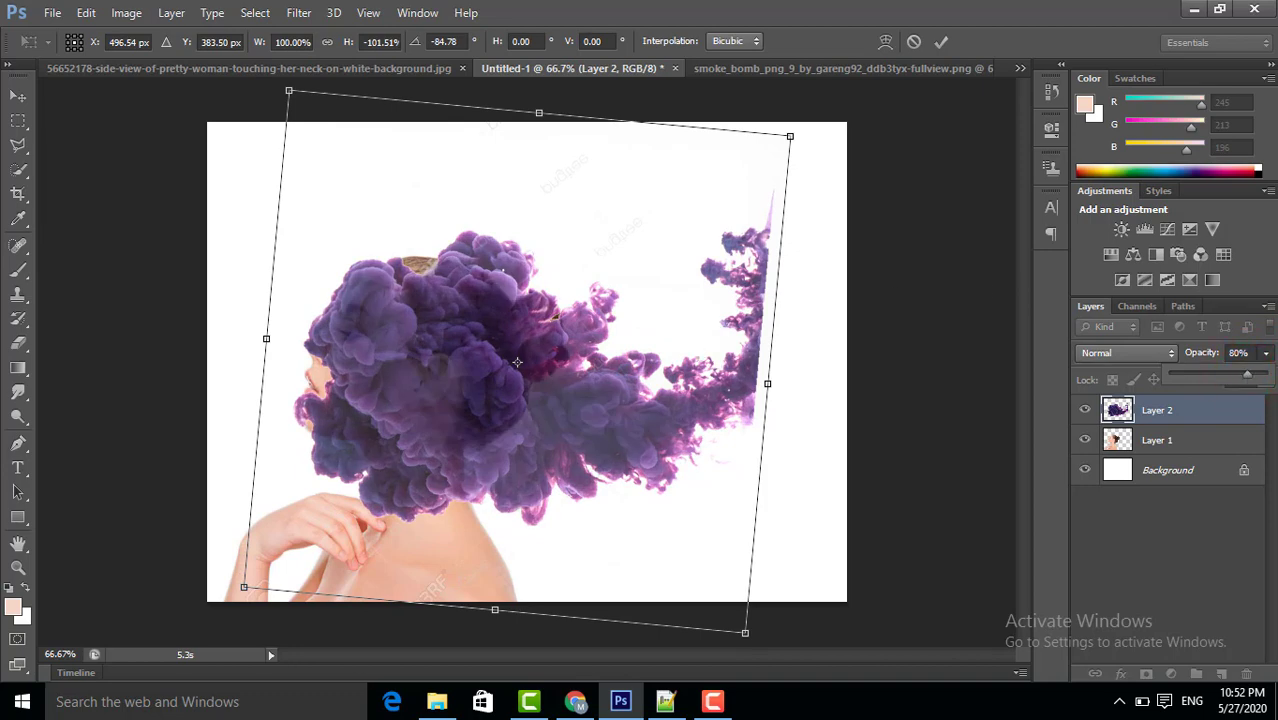
left_click(1234, 377)
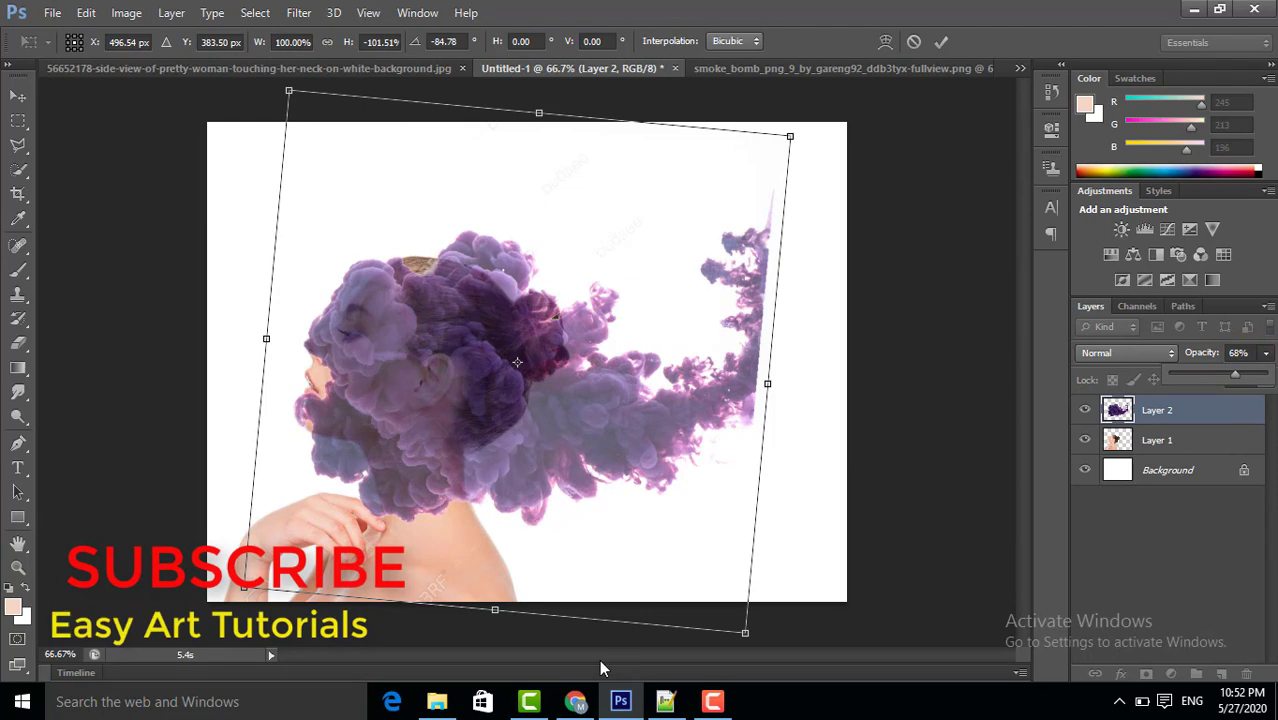
- Rotate the smoke to about -88.81° and stretch its width to about 161.93%, covering the woman from head to shoulders
left_click(581, 634)
left_click_drag(581, 634, 602, 635)
left_click_drag(512, 610, 512, 700)
left_click_drag(519, 165, 519, 253)
left_click_drag(517, 200, 516, 60)
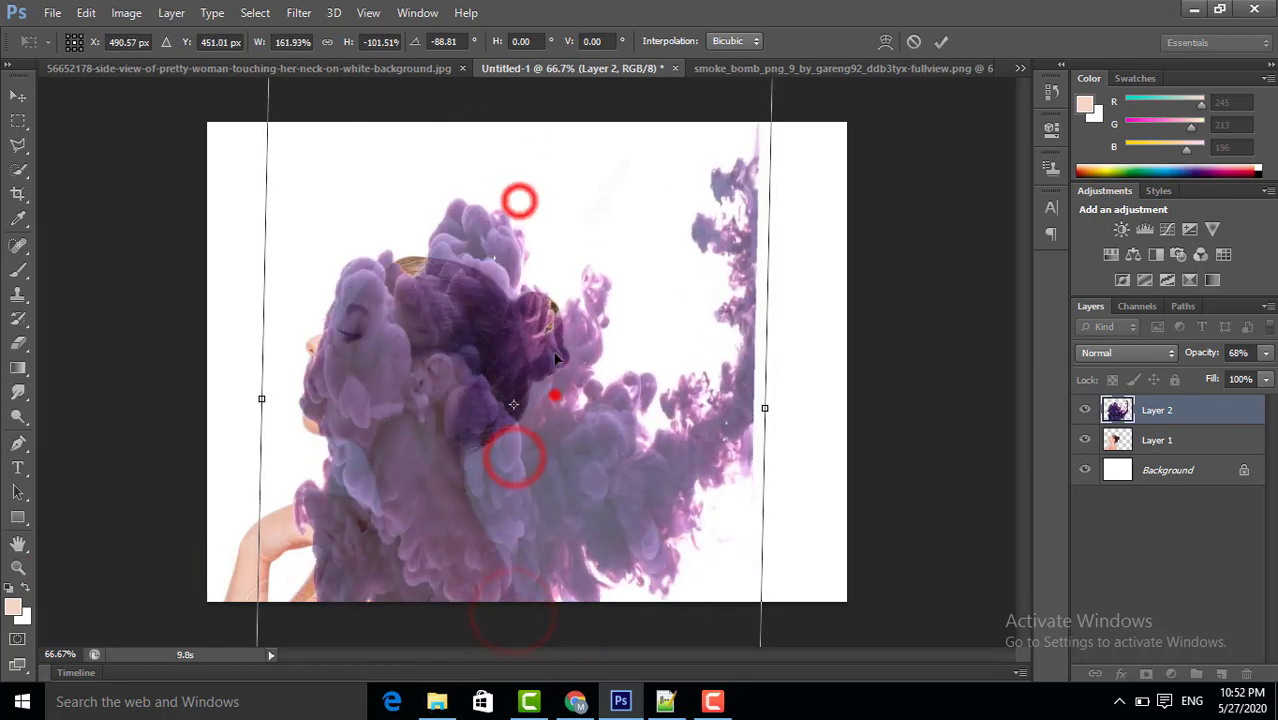
- Enlarge the smoke to about 176.97% width and -156.72% height so it extends across the canvas
left_click_drag(551, 391, 457, 405)
left_click_drag(676, 408, 864, 408)
left_click_drag(513, 357, 522, 355)
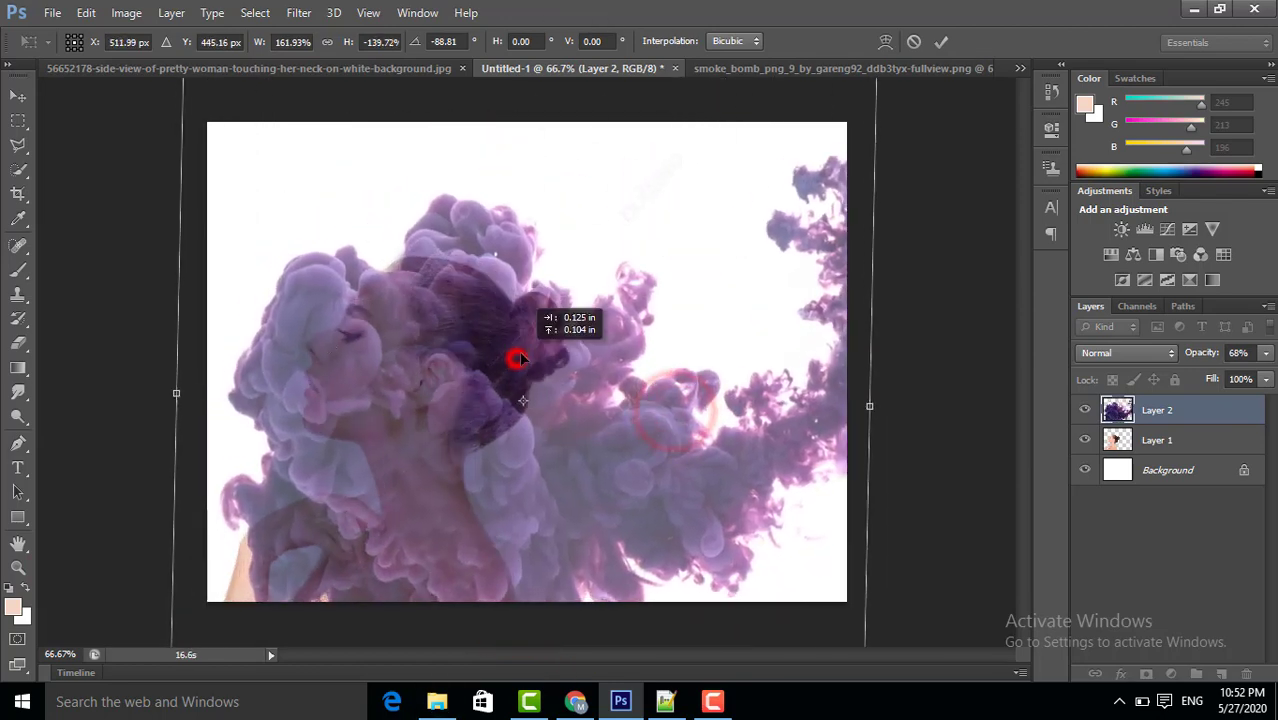
left_click_drag(171, 385, 100, 395)
left_click_drag(462, 354, 543, 134)
left_click_drag(498, 525, 511, 592)
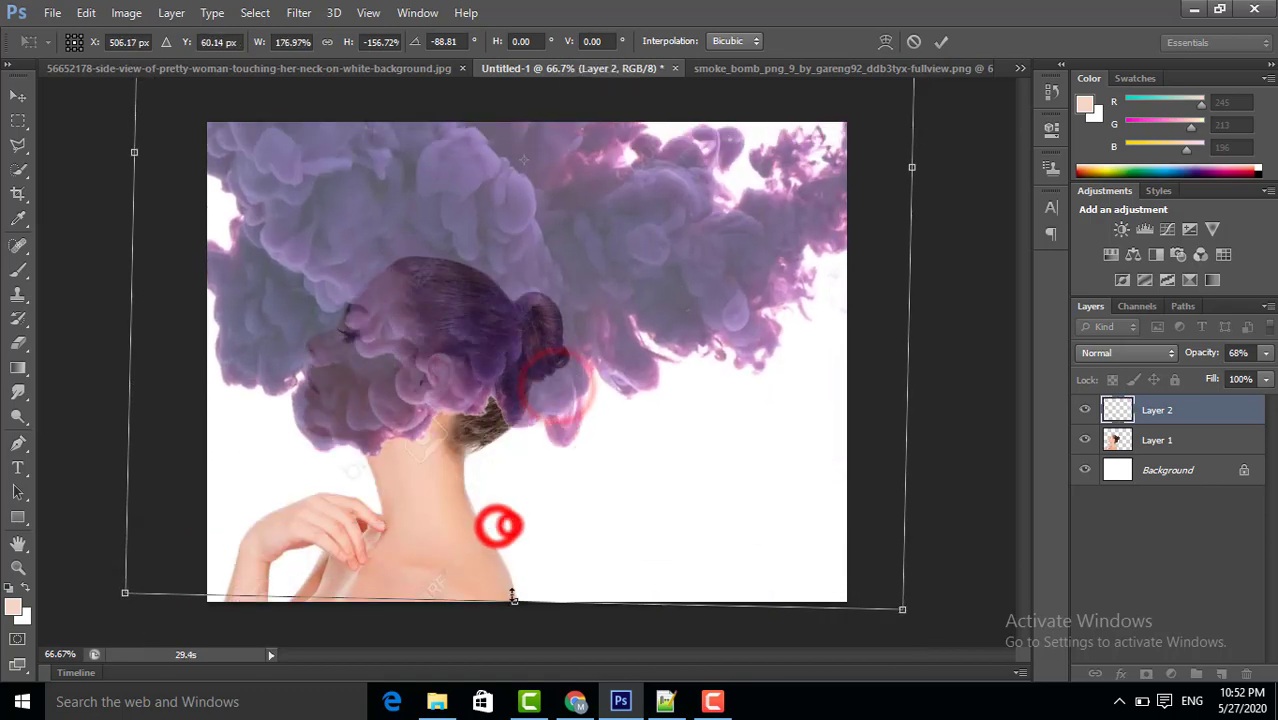
- Move the smoke back down over the woman's head and body and change its height scale to about -144.82%
left_click_drag(569, 369, 546, 584)
left_click_drag(576, 459, 600, 457)
left_click_drag(589, 407, 601, 414)
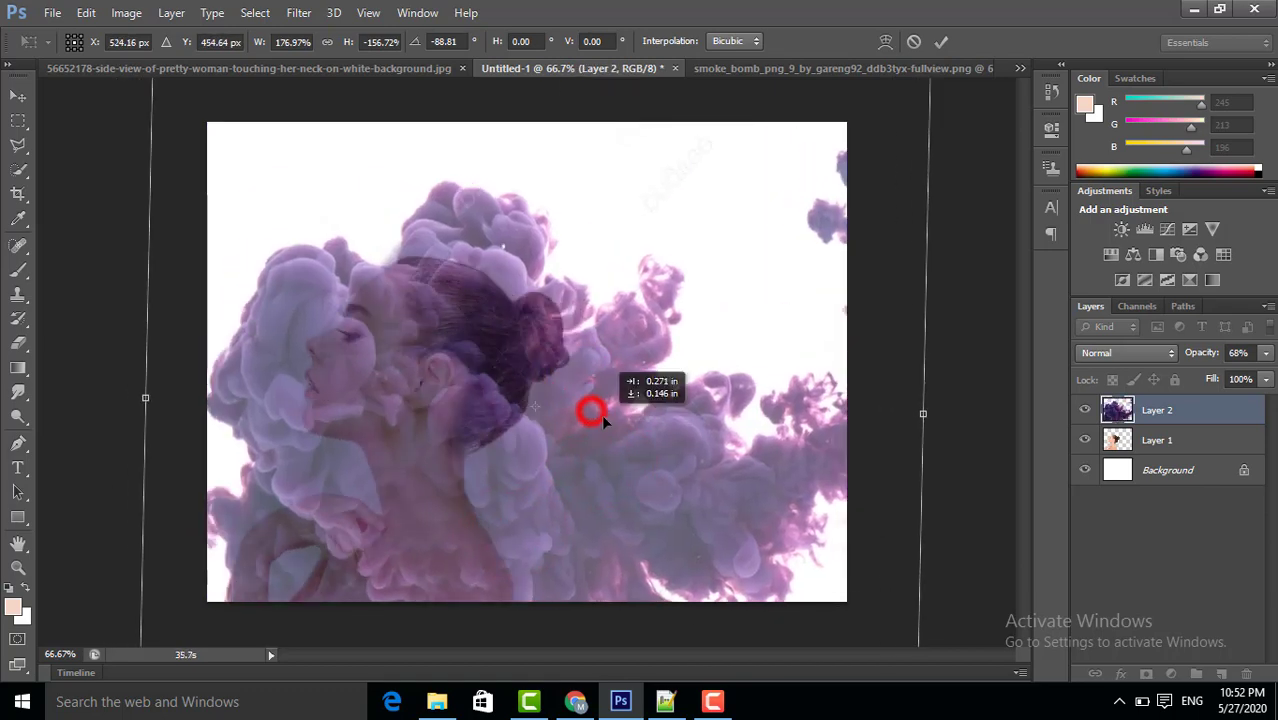
left_click_drag(921, 414, 863, 410)
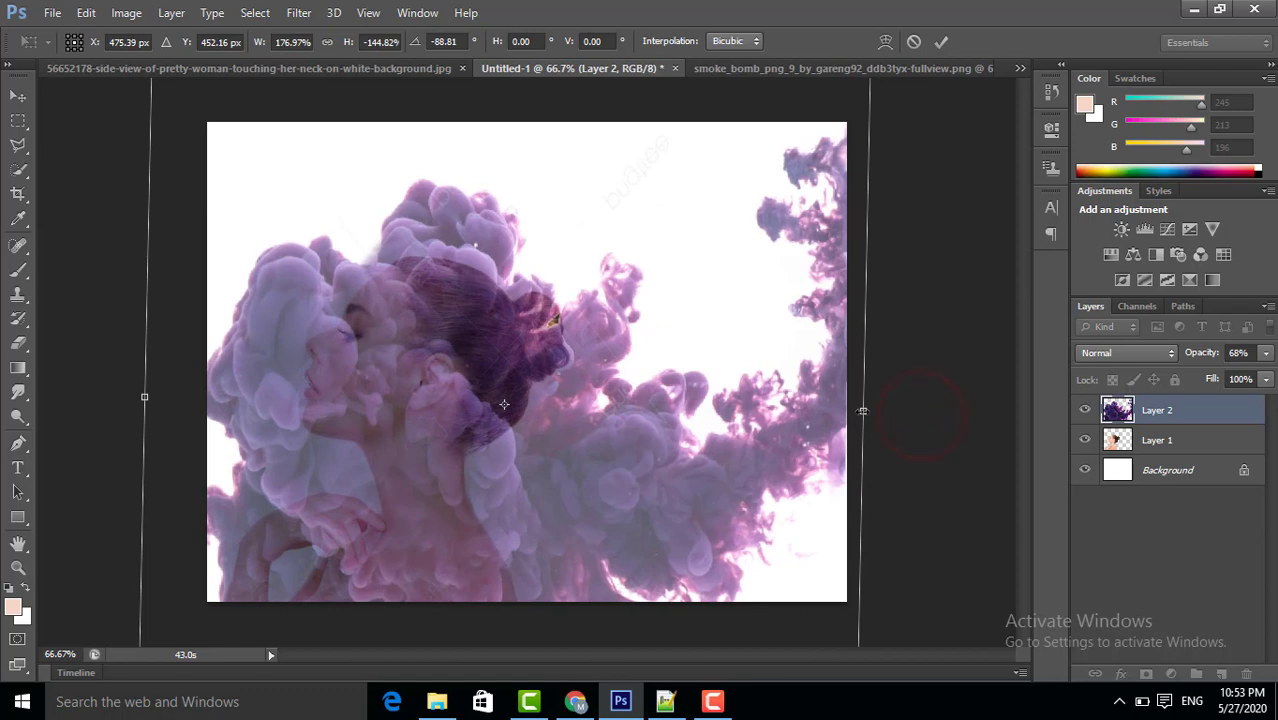
- Fine-tune the smoke's stretch, place it over the woman's head and upper body, and apply the transformation
left_click_drag(607, 464, 608, 121)
left_click_drag(497, 503, 500, 608)
left_click_drag(571, 363, 576, 620)
left_click_drag(869, 381, 863, 380)
left_click(941, 41)
mouse_move(618, 704)
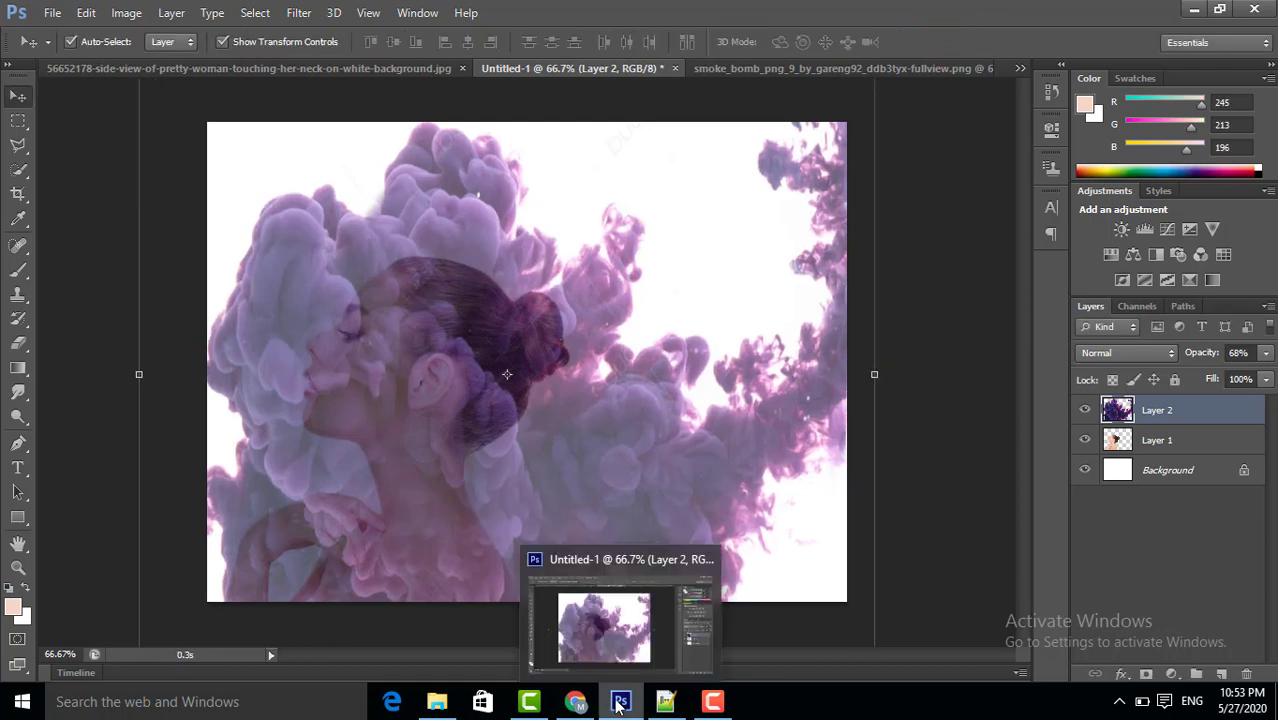
- Erase the smoke covering the front of the woman's face and the area before it, using the Eraser at size 42
right_click(27, 345)
left_click(94, 340)
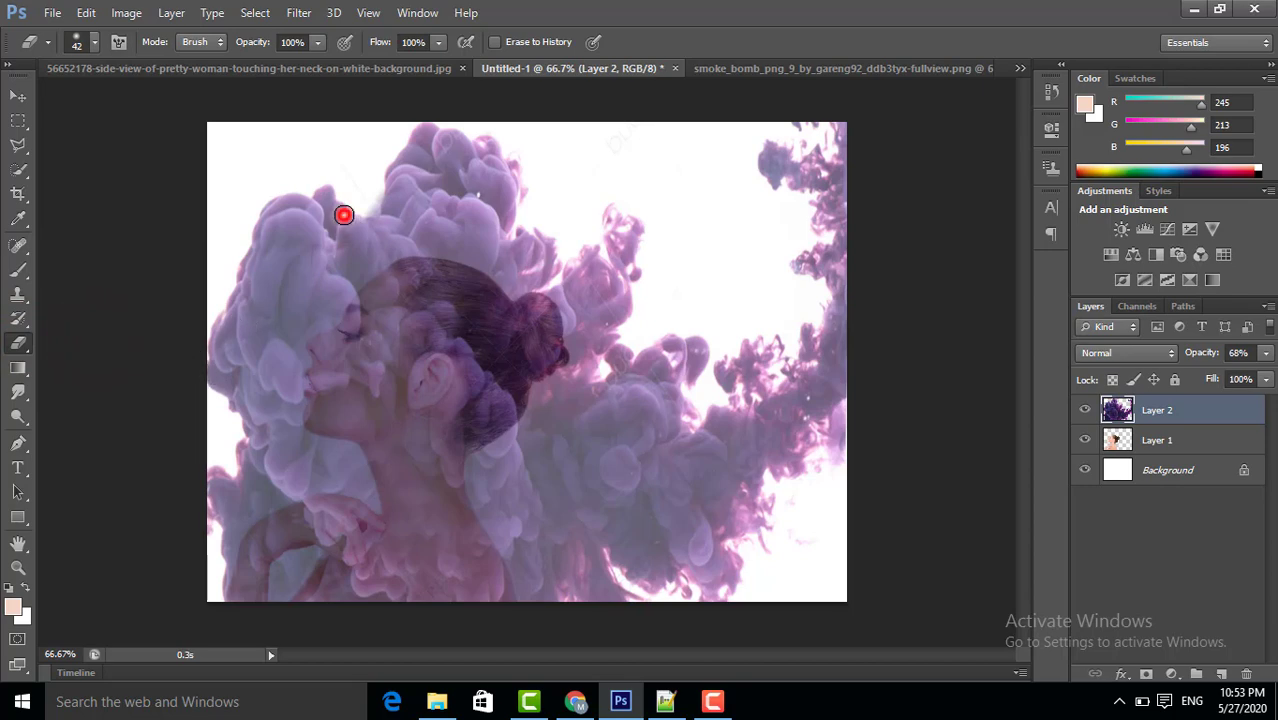
left_click_drag(343, 215, 360, 253)
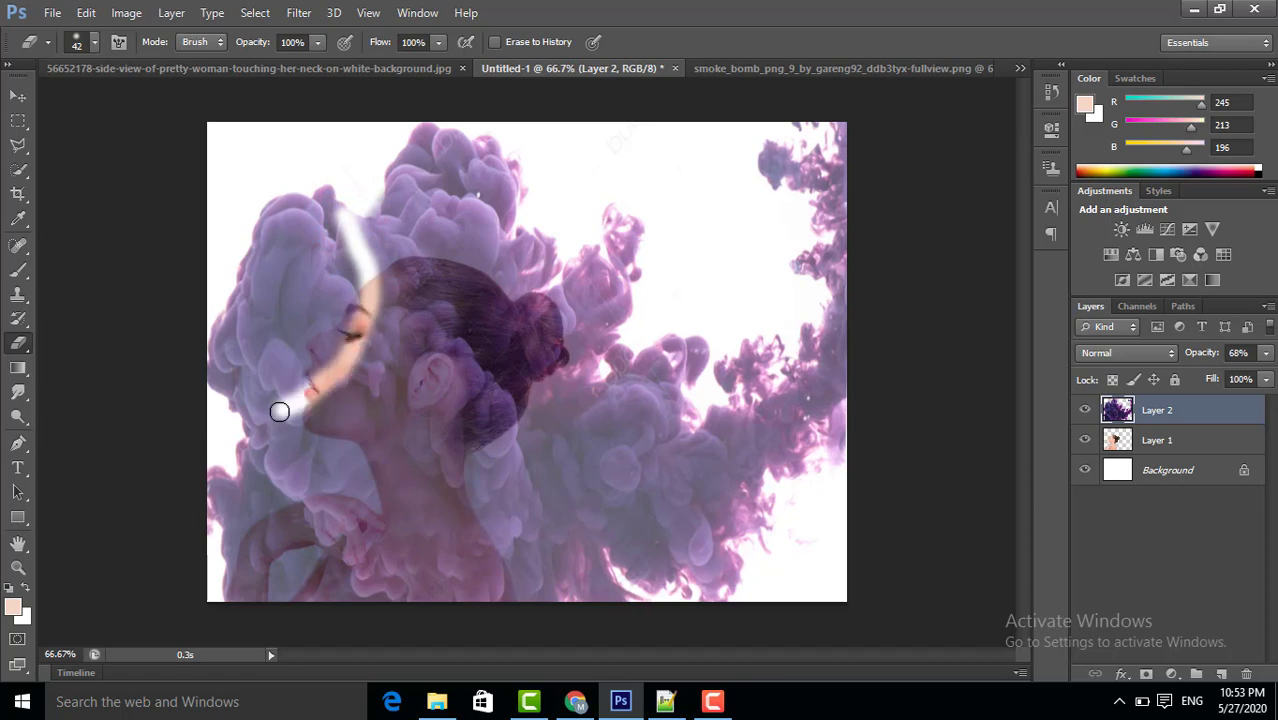
left_click_drag(279, 411, 246, 416)
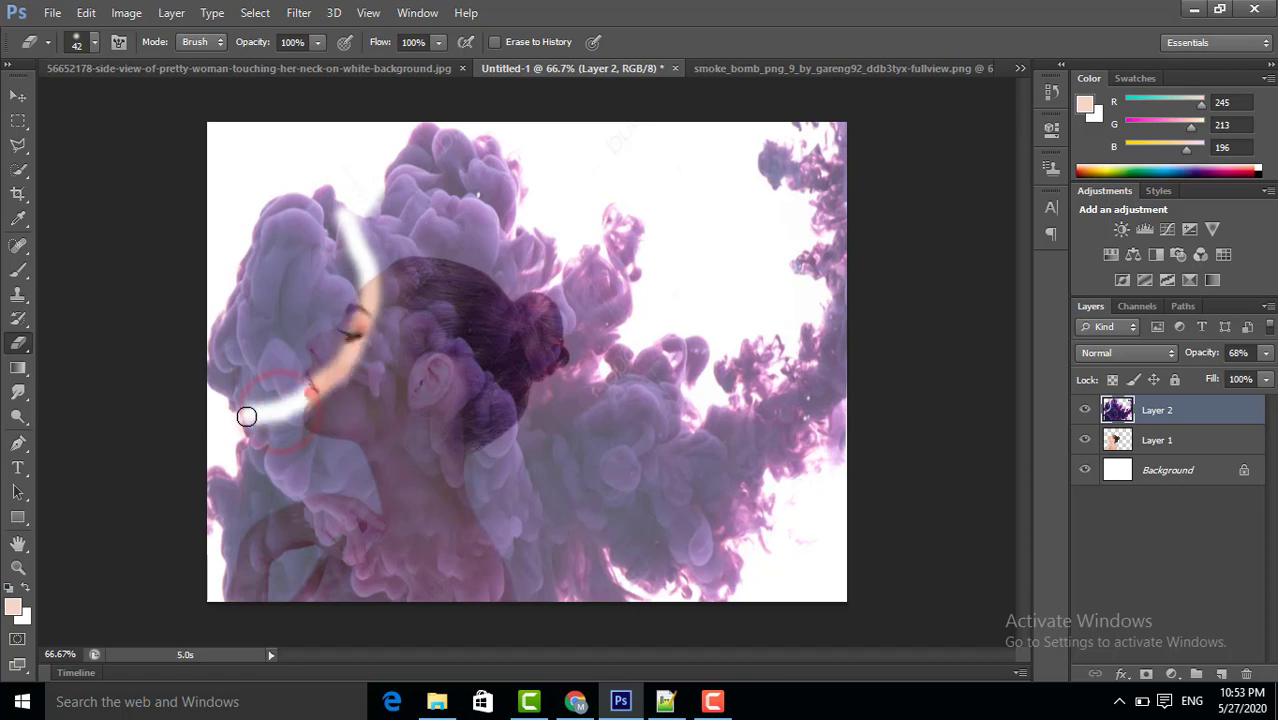
mouse_move(250, 326)
left_mouse_down()
mouse_move(217, 408)
mouse_move(237, 321)
mouse_move(207, 371)
mouse_move(302, 176)
mouse_move(332, 199)
mouse_move(217, 343)
mouse_move(232, 373)
mouse_move(211, 363)
mouse_move(318, 199)
mouse_move(269, 356)
mouse_move(249, 374)
mouse_move(318, 313)
mouse_move(290, 343)
left_mouse_up()
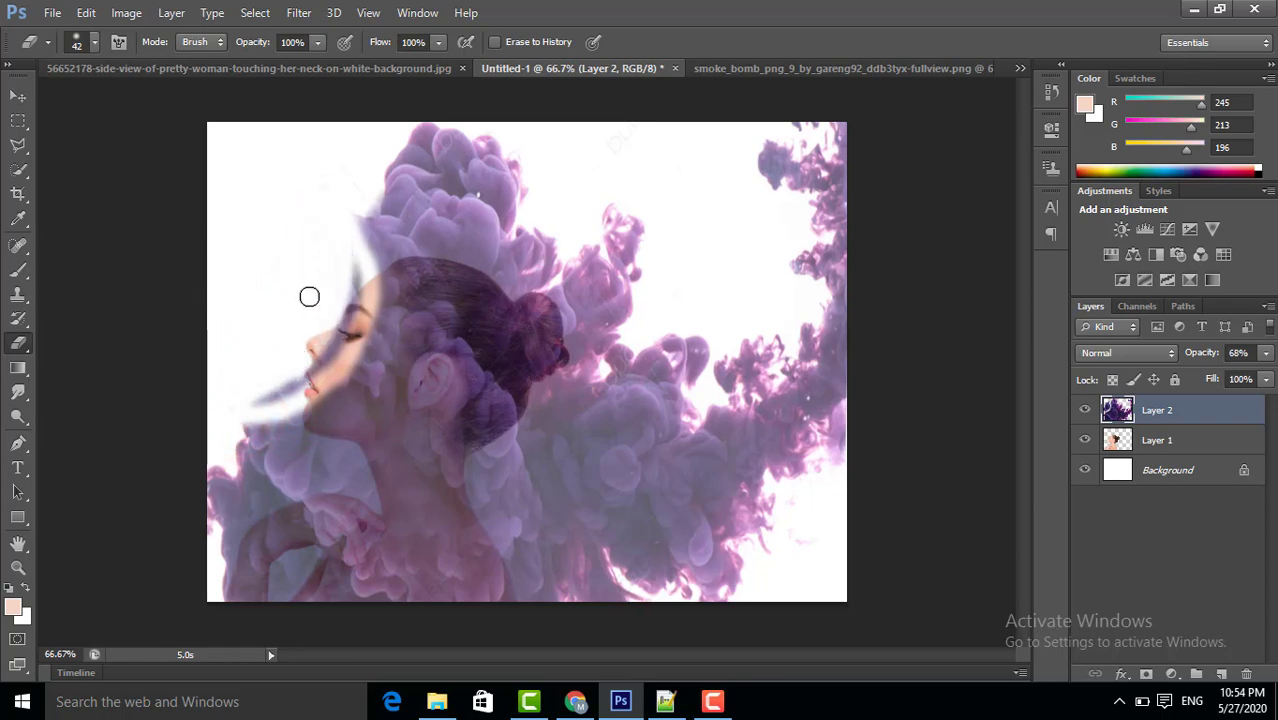
left_click_drag(241, 412, 300, 374)
- Erase the smoke above the woman's hair along the head's outline and clean up leftovers around her forehead and chin
mouse_move(334, 240)
left_mouse_down()
mouse_move(389, 168)
mouse_move(505, 126)
mouse_move(322, 192)
mouse_move(434, 222)
mouse_move(478, 216)
left_mouse_up()
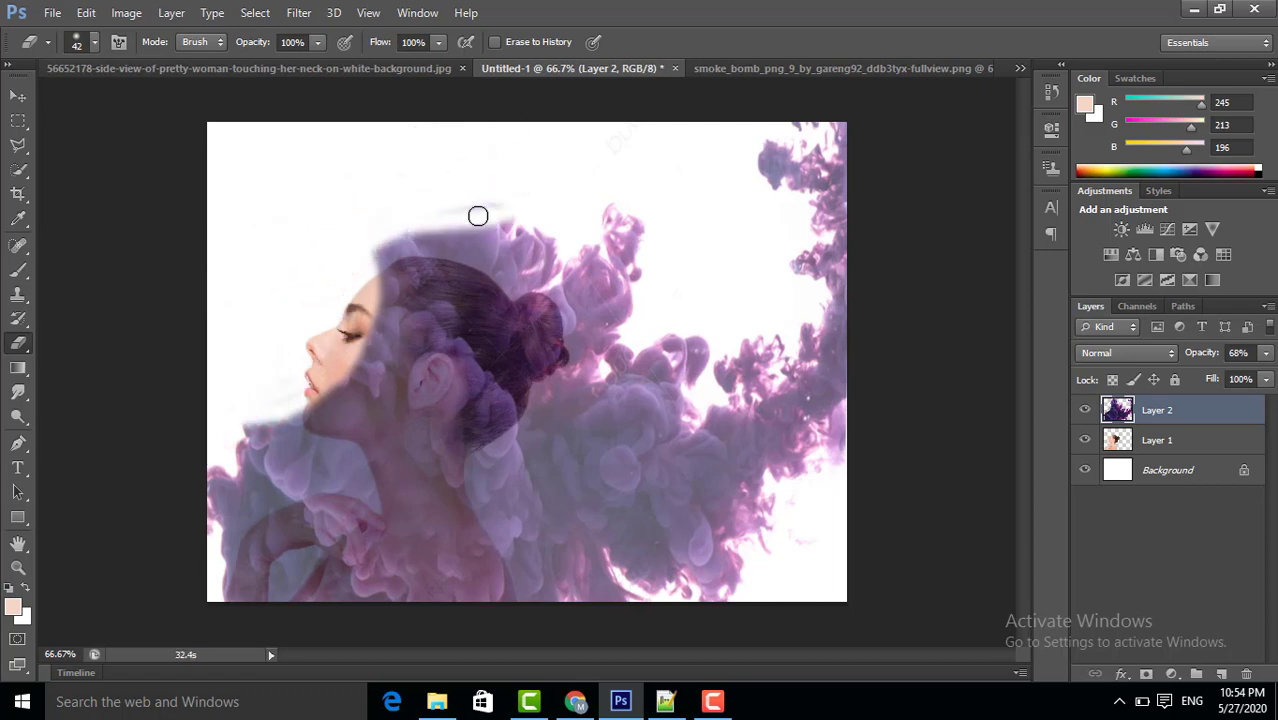
mouse_move(365, 240)
left_mouse_down()
mouse_move(530, 243)
mouse_move(551, 265)
mouse_move(514, 236)
mouse_move(545, 239)
mouse_move(545, 271)
mouse_move(391, 244)
mouse_move(348, 271)
mouse_move(431, 242)
mouse_move(546, 274)
mouse_move(502, 262)
left_mouse_up()
left_click(327, 267)
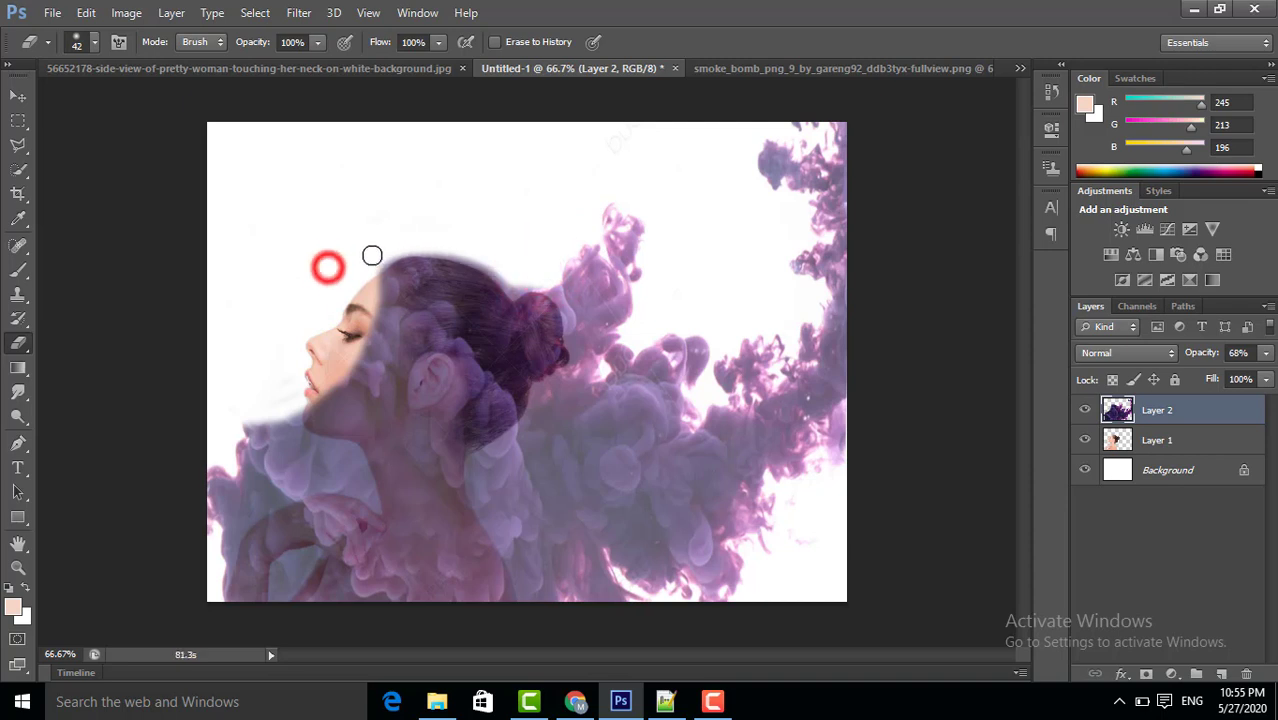
left_click(233, 435)
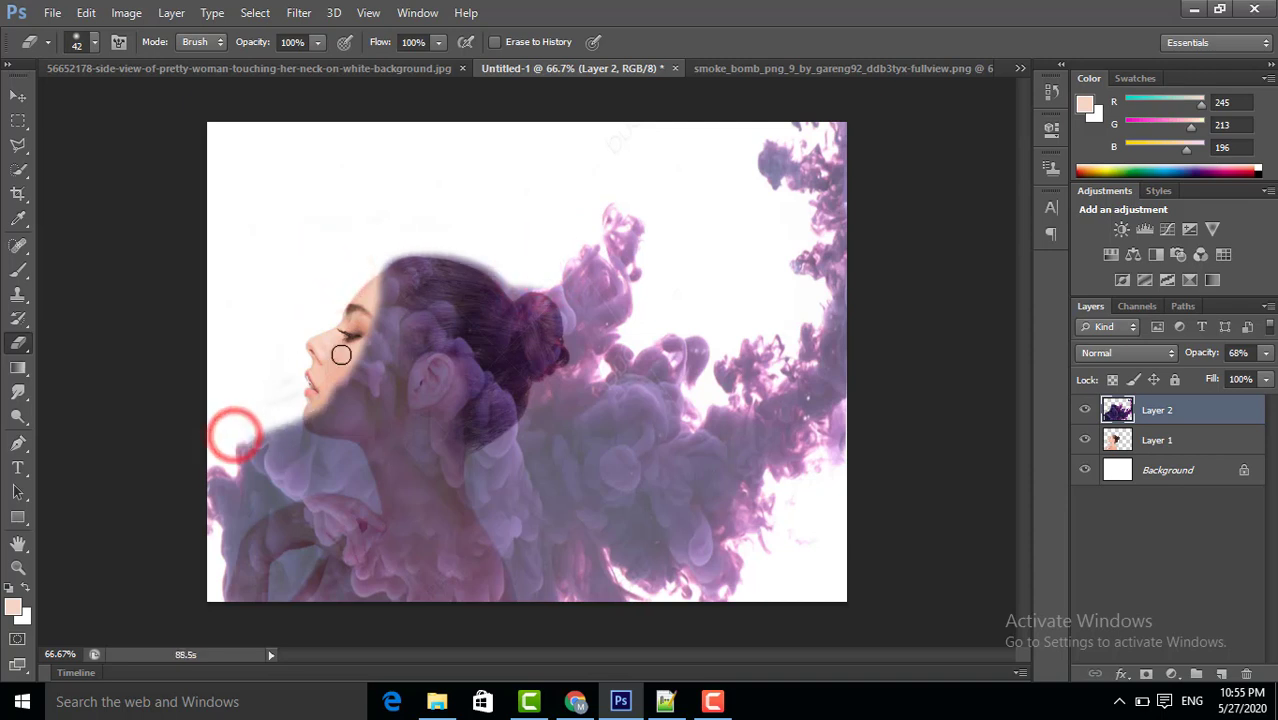
left_click(366, 273)
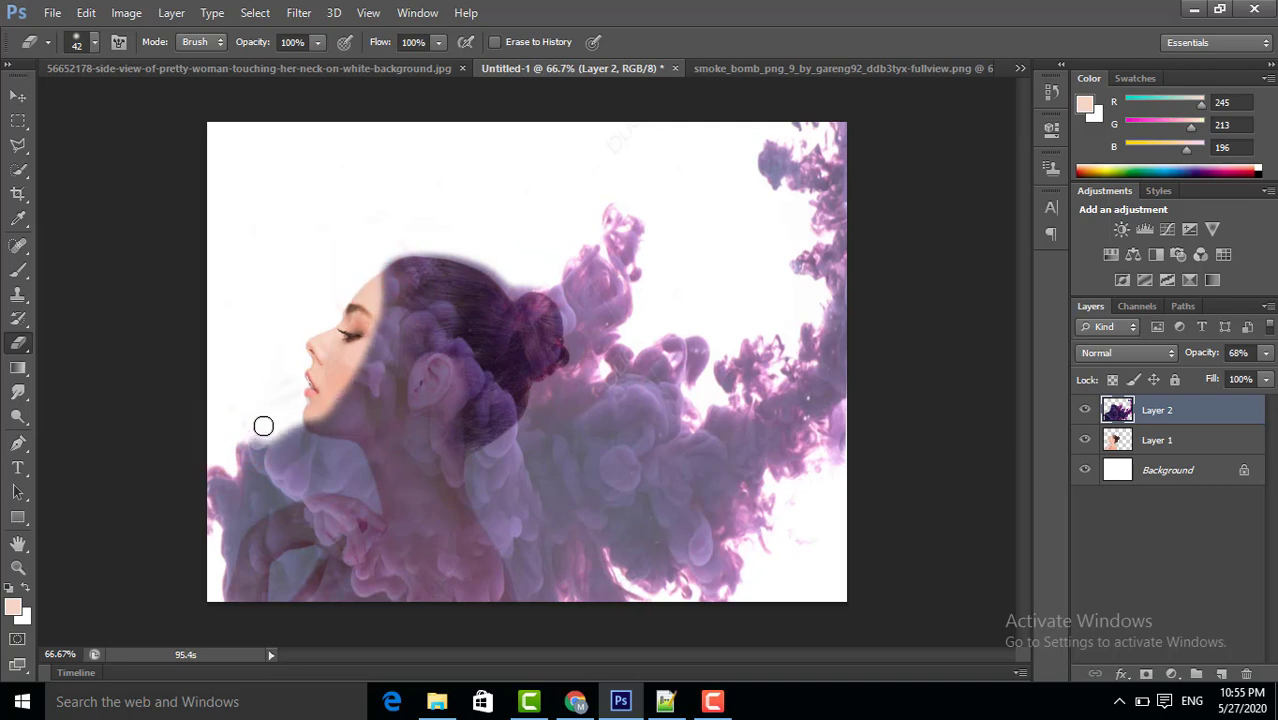
- Erase the smoke below the chin, in front of the neck, and over the woman's hand and forearm
mouse_move(203, 516)
left_mouse_down()
mouse_move(283, 468)
mouse_move(362, 308)
left_mouse_up()
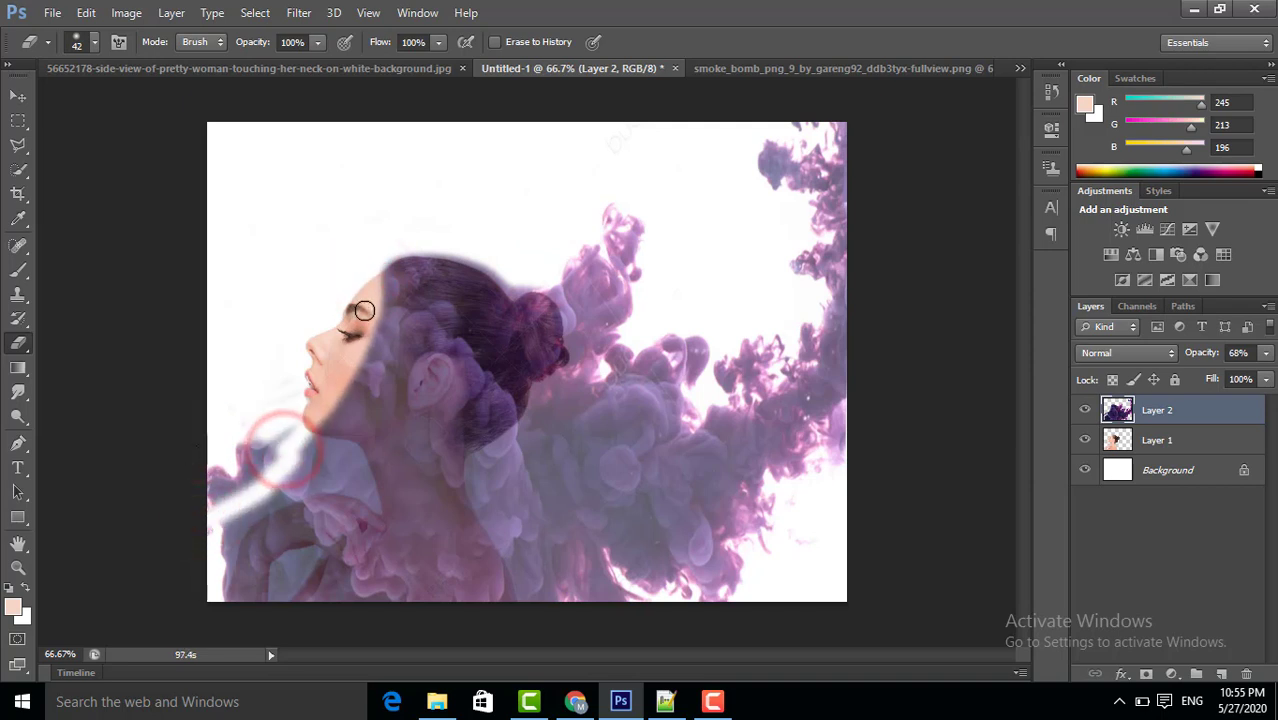
mouse_move(159, 519)
left_mouse_down()
mouse_move(252, 471)
mouse_move(287, 439)
mouse_move(245, 434)
mouse_move(292, 432)
left_mouse_up()
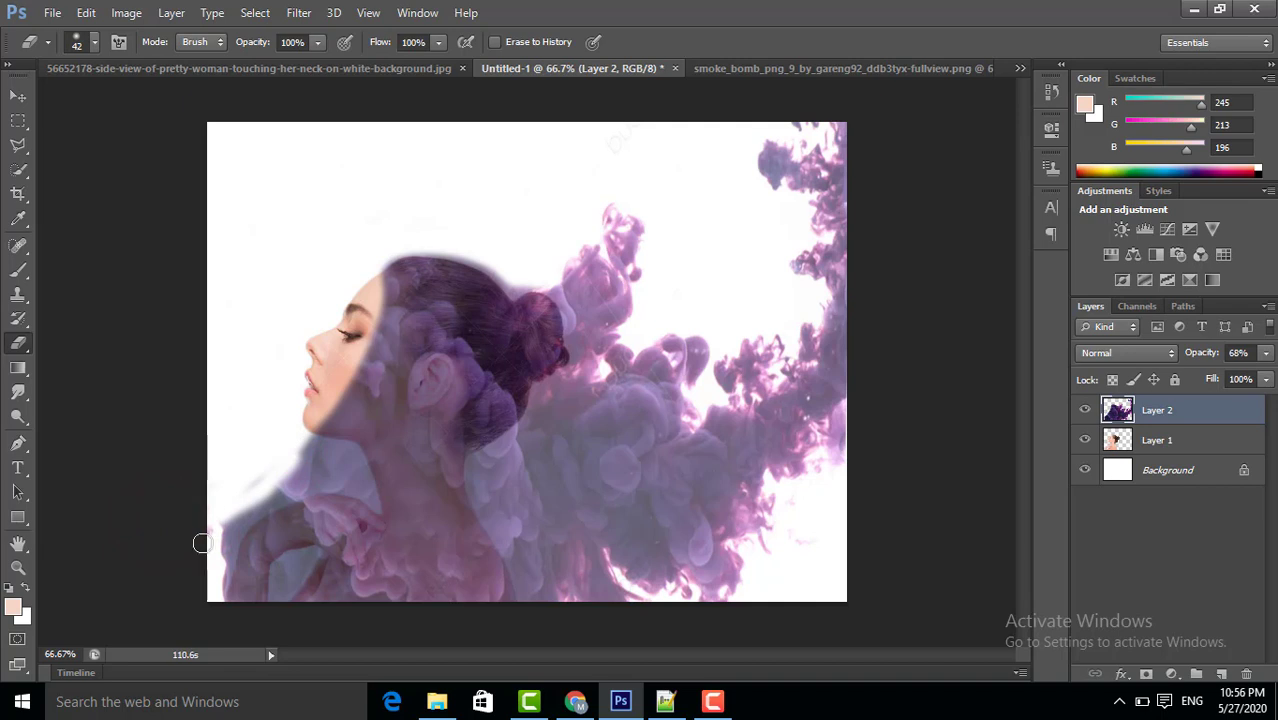
mouse_move(214, 614)
left_mouse_down()
mouse_move(267, 498)
mouse_move(236, 592)
mouse_move(285, 572)
mouse_move(318, 525)
mouse_move(304, 455)
mouse_move(307, 518)
mouse_move(317, 449)
mouse_move(348, 462)
mouse_move(307, 446)
mouse_move(351, 480)
mouse_move(305, 483)
mouse_move(342, 508)
mouse_move(260, 599)
mouse_move(359, 489)
left_mouse_up()
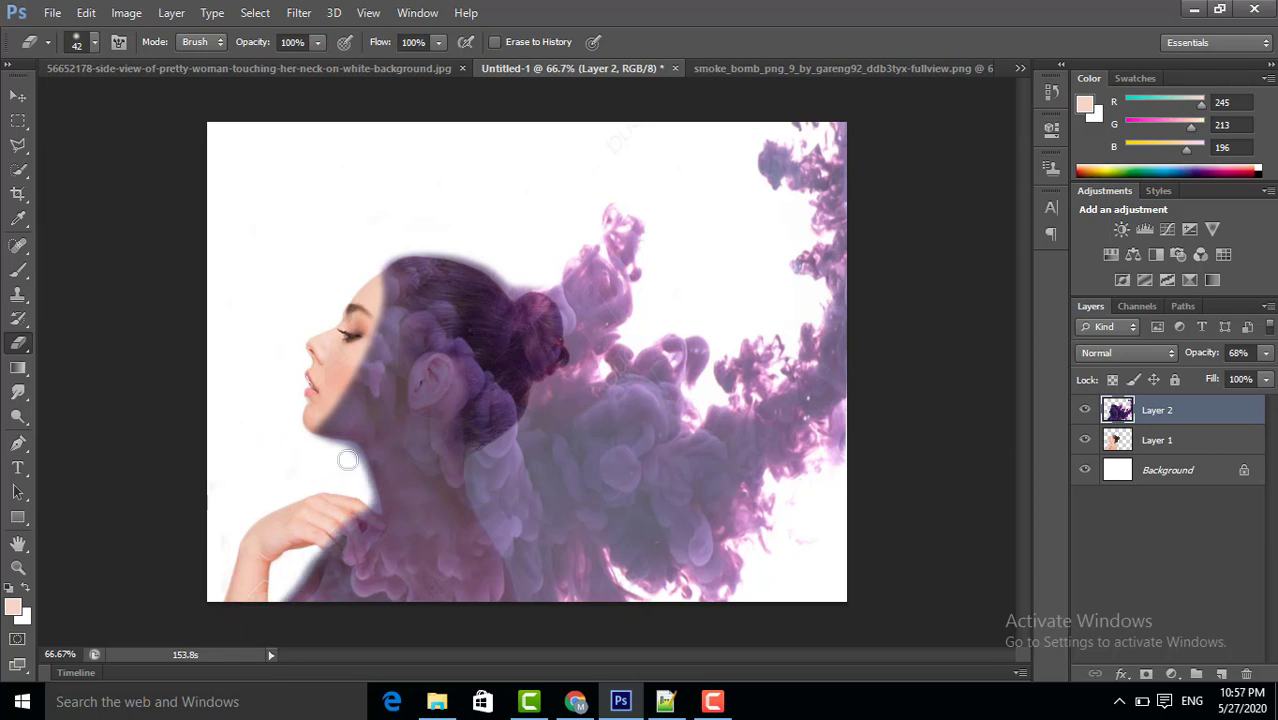
- Restore the smoke layer's opacity to 100% and erase smoke remnants in the white area above the woman's forehead
left_click(316, 228)
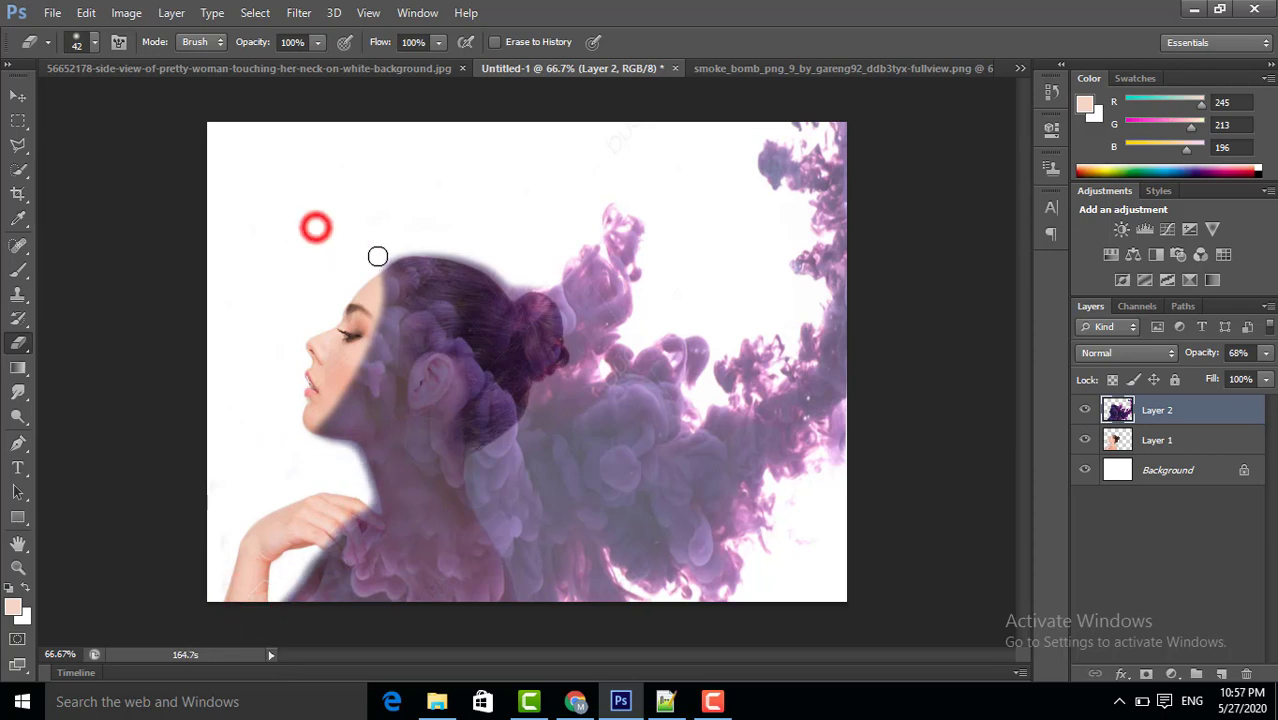
left_click(1268, 353)
left_click_drag(1241, 376, 1277, 392)
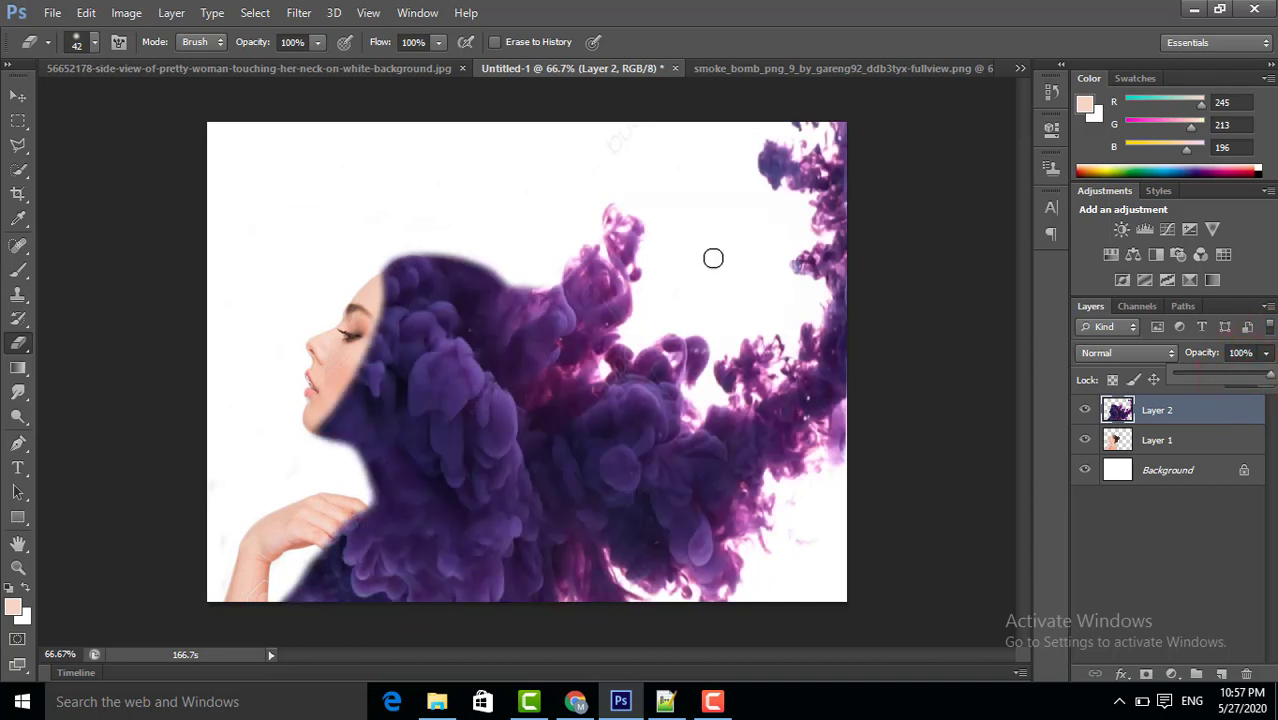
left_click(331, 250)
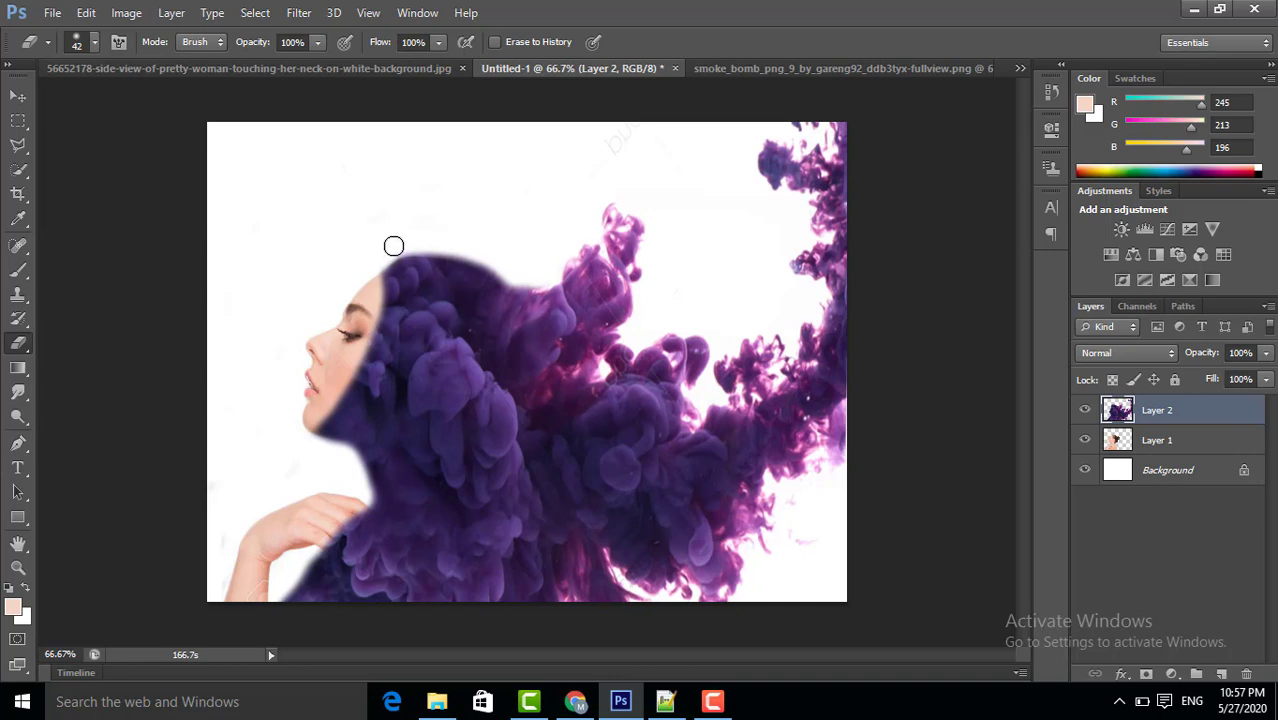
- Erase the last smoke traces in the white area along the front top of the woman's head
left_click_drag(397, 246, 352, 238)
- Tint the woman on Layer 1 purple with a Hue/Saturation adjustment: hue -83, saturation +5, lightness -8
left_click(1151, 440)
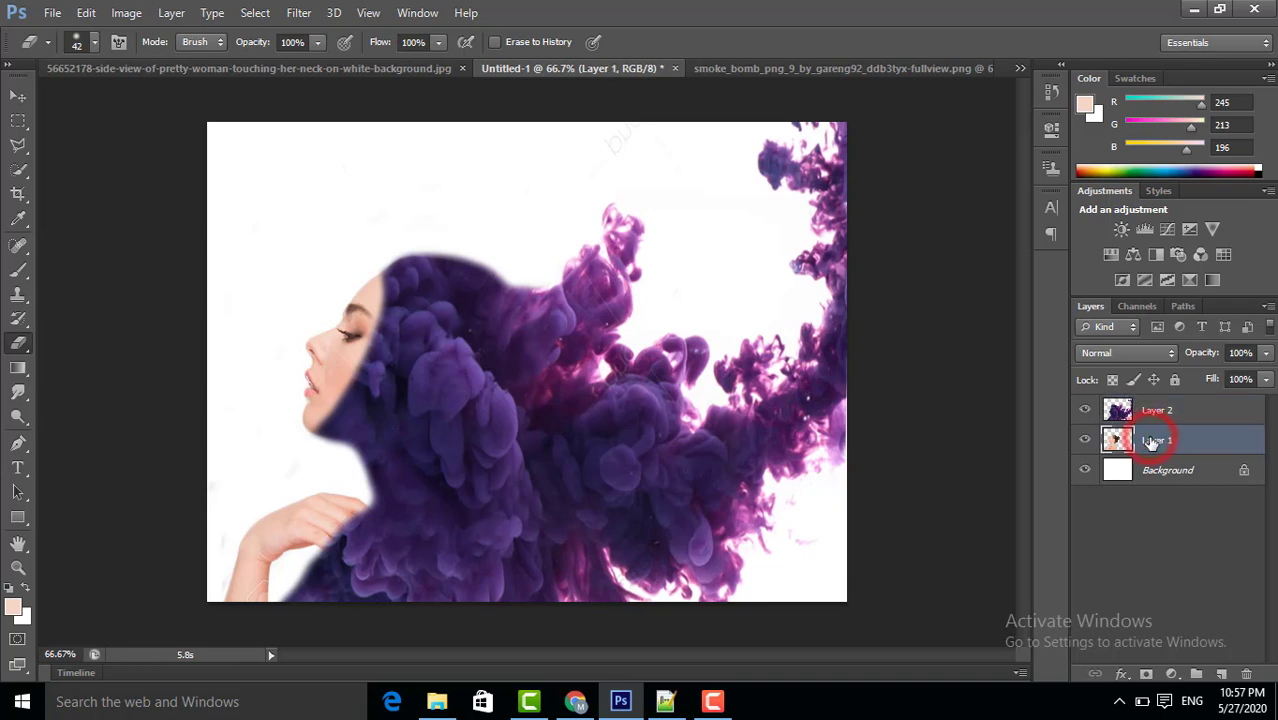
left_click(126, 13)
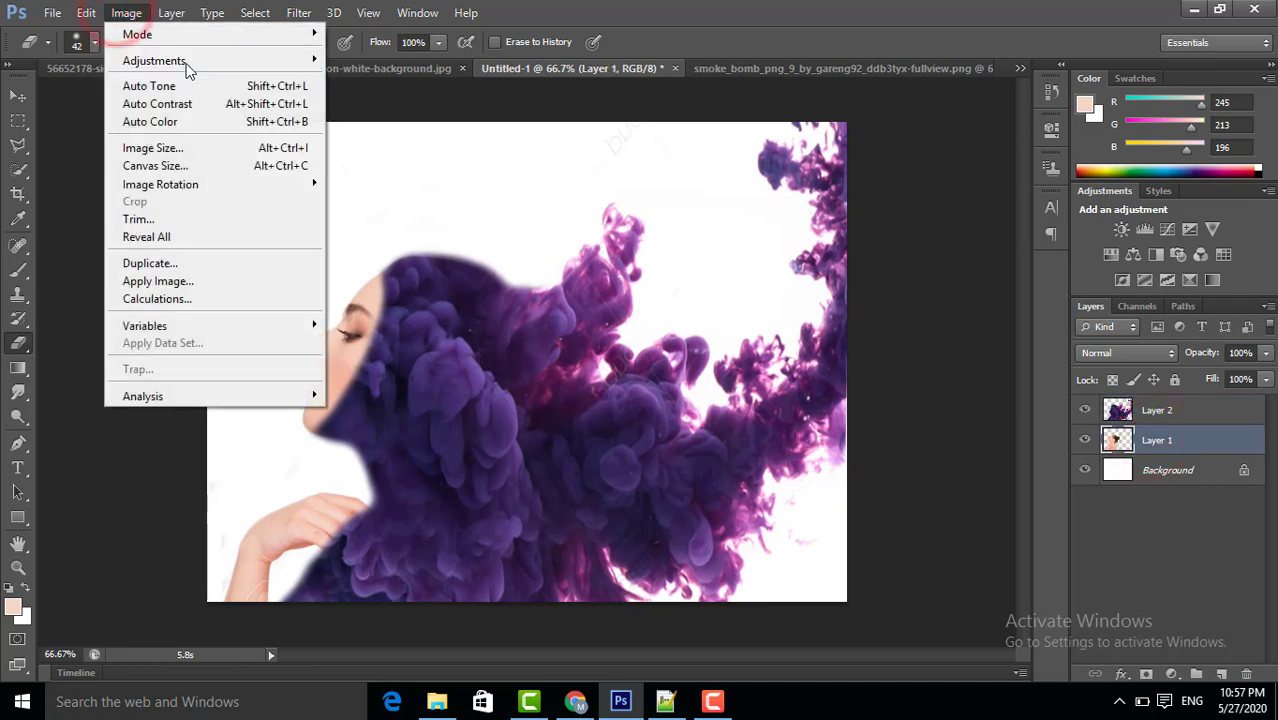
mouse_move(188, 62)
left_click(422, 163)
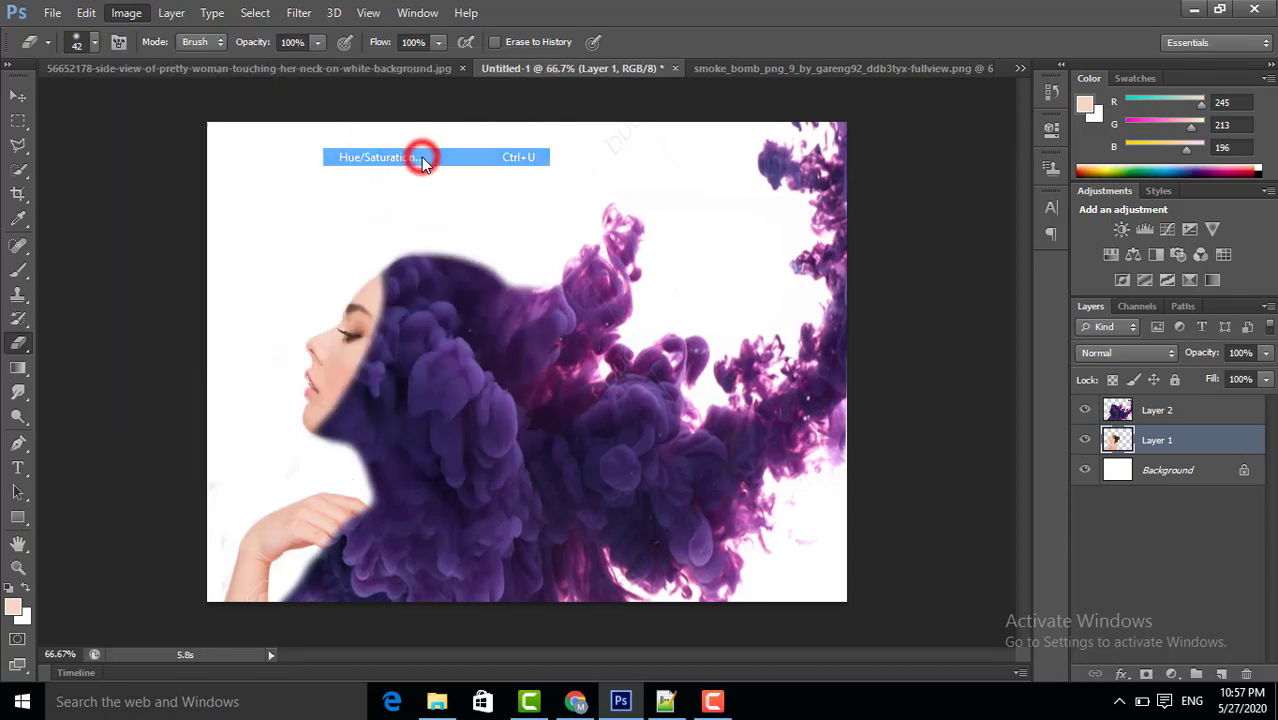
left_click_drag(890, 166, 832, 168)
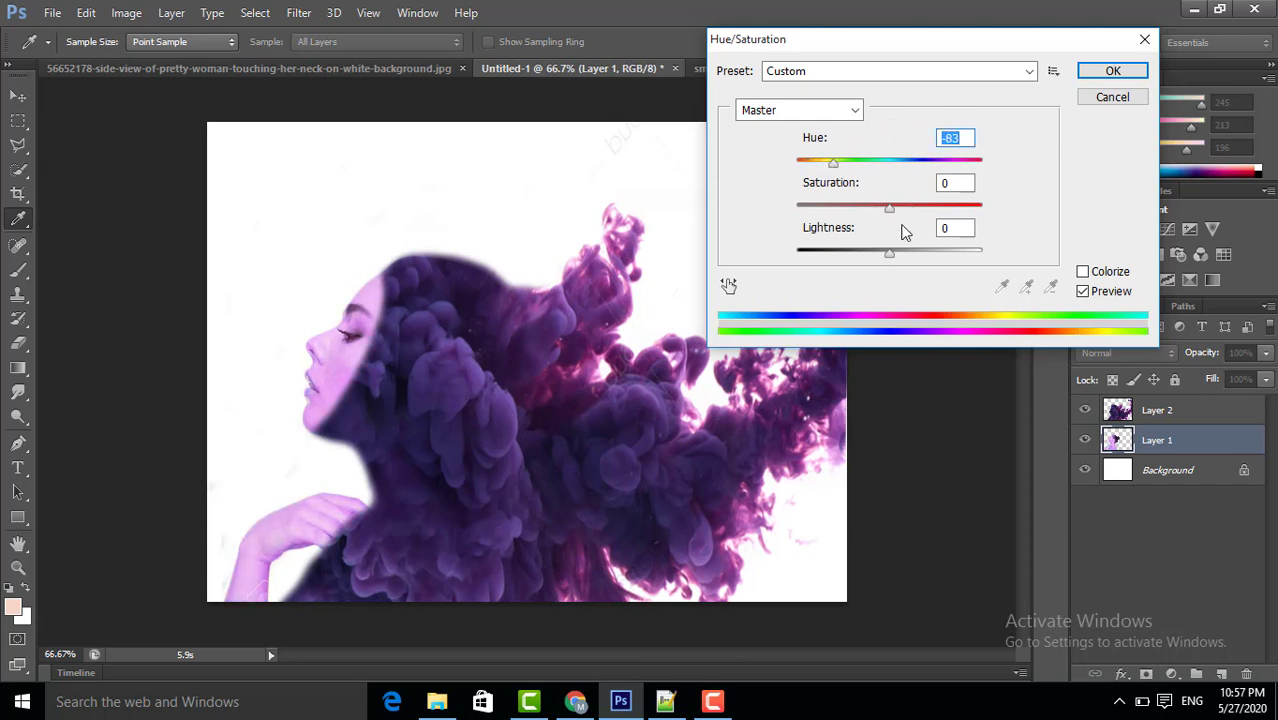
left_click_drag(892, 210, 896, 207)
mouse_move(889, 255)
left_mouse_down()
mouse_move(873, 257)
mouse_move(896, 257)
mouse_move(884, 257)
left_mouse_up()
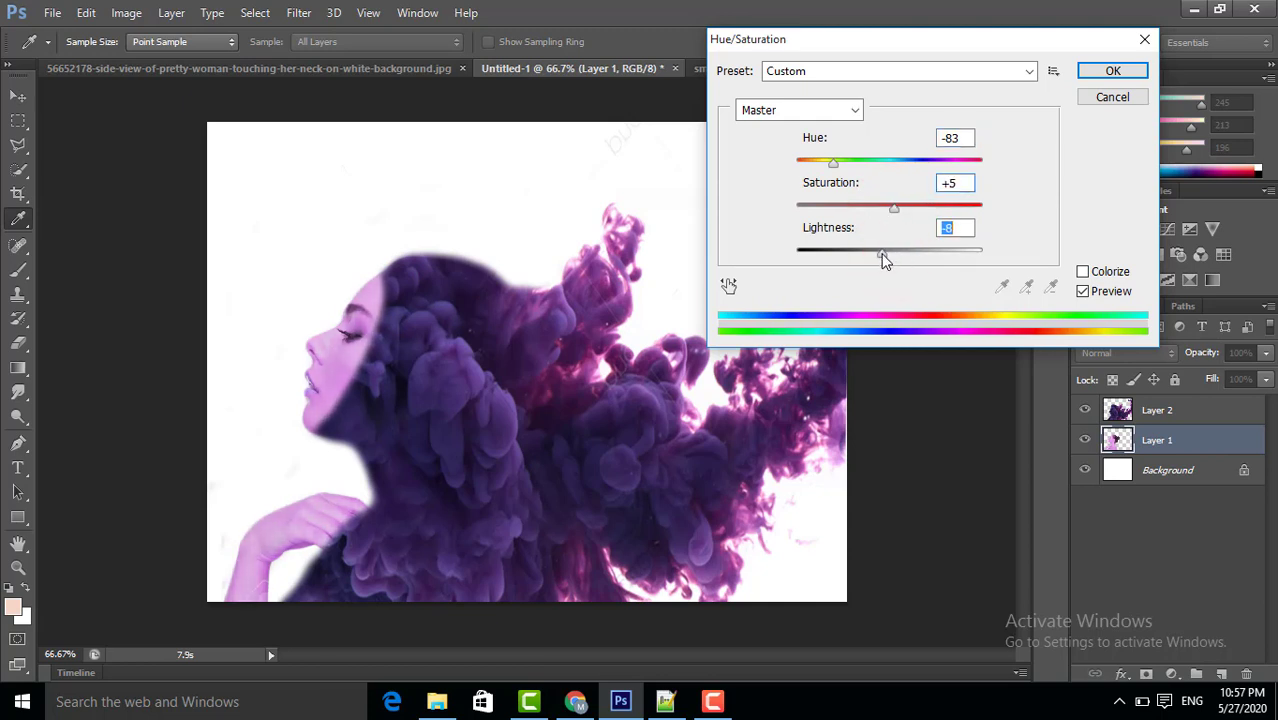
left_click(1111, 73)
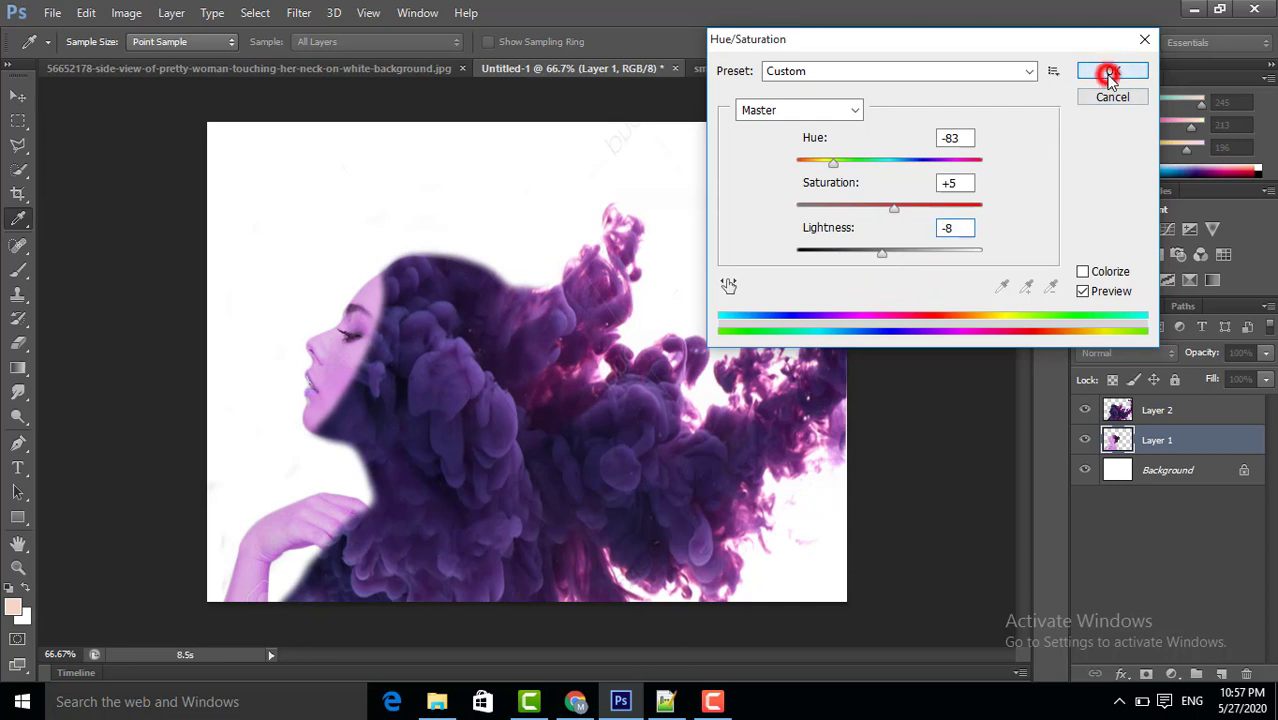
- Switch to the Move tool and turn off its transform controls to show the composite without the bounding box
key("e")
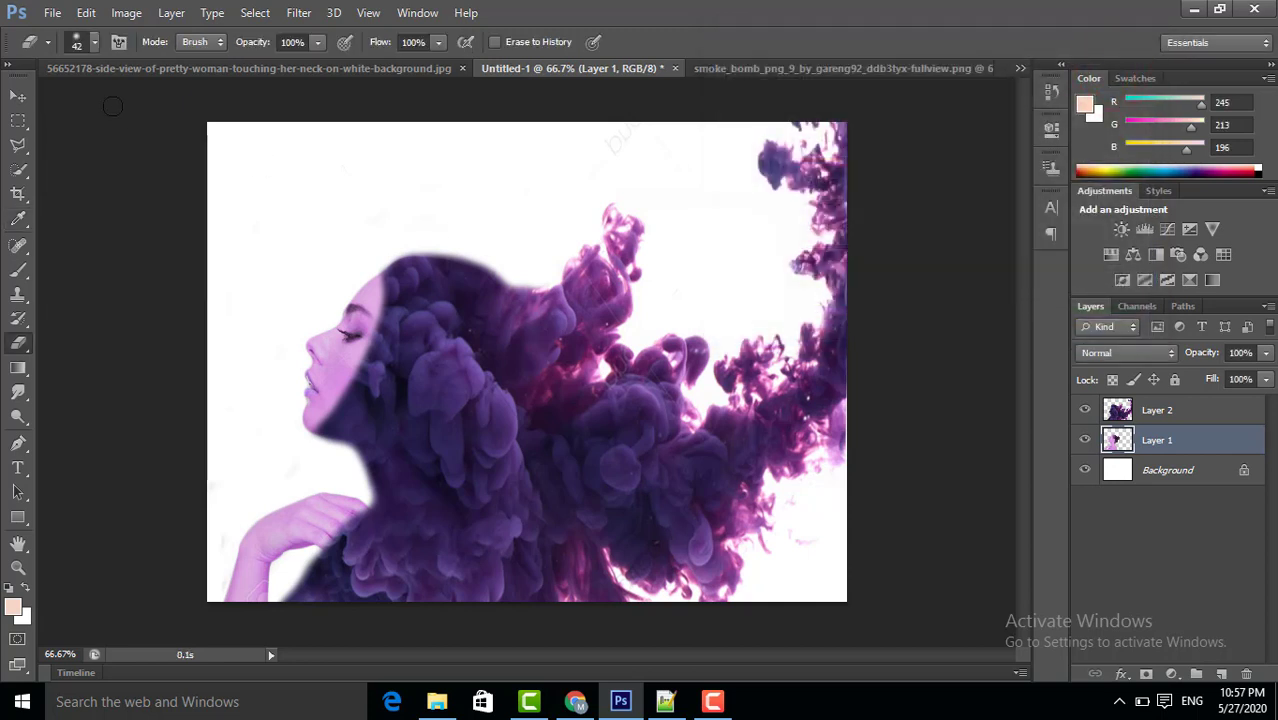
left_click(18, 96)
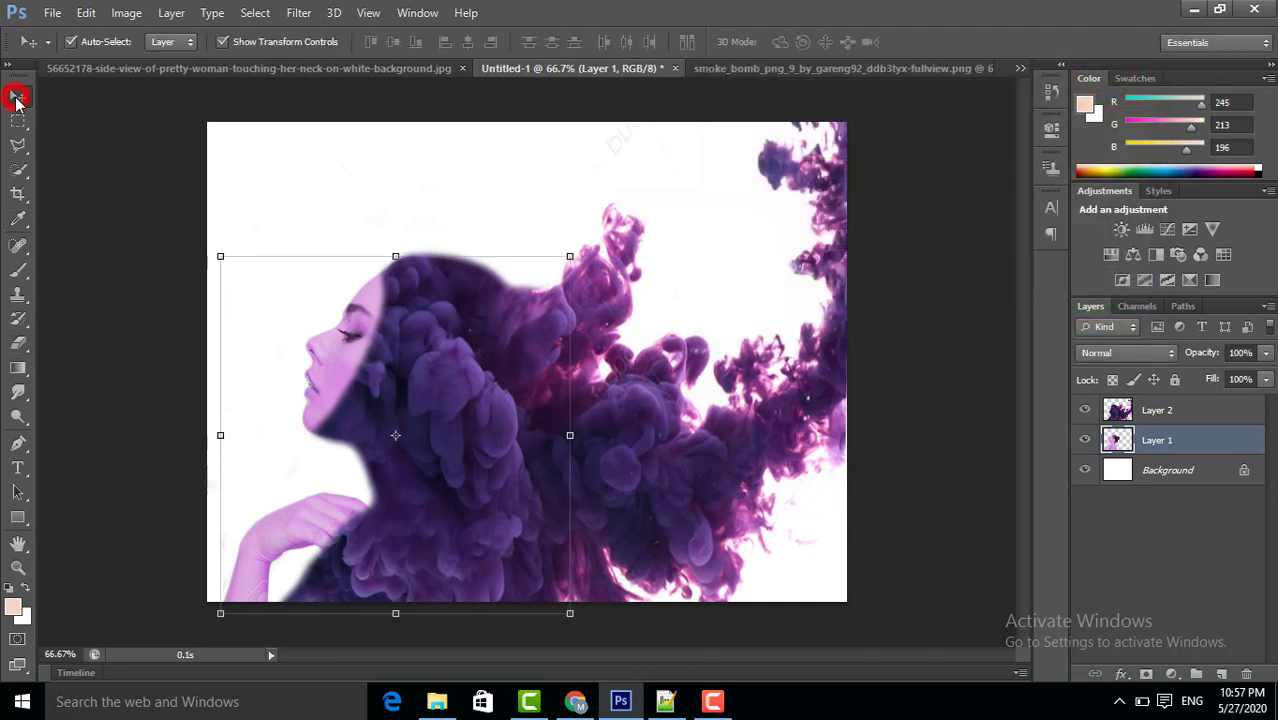
left_click(220, 42)
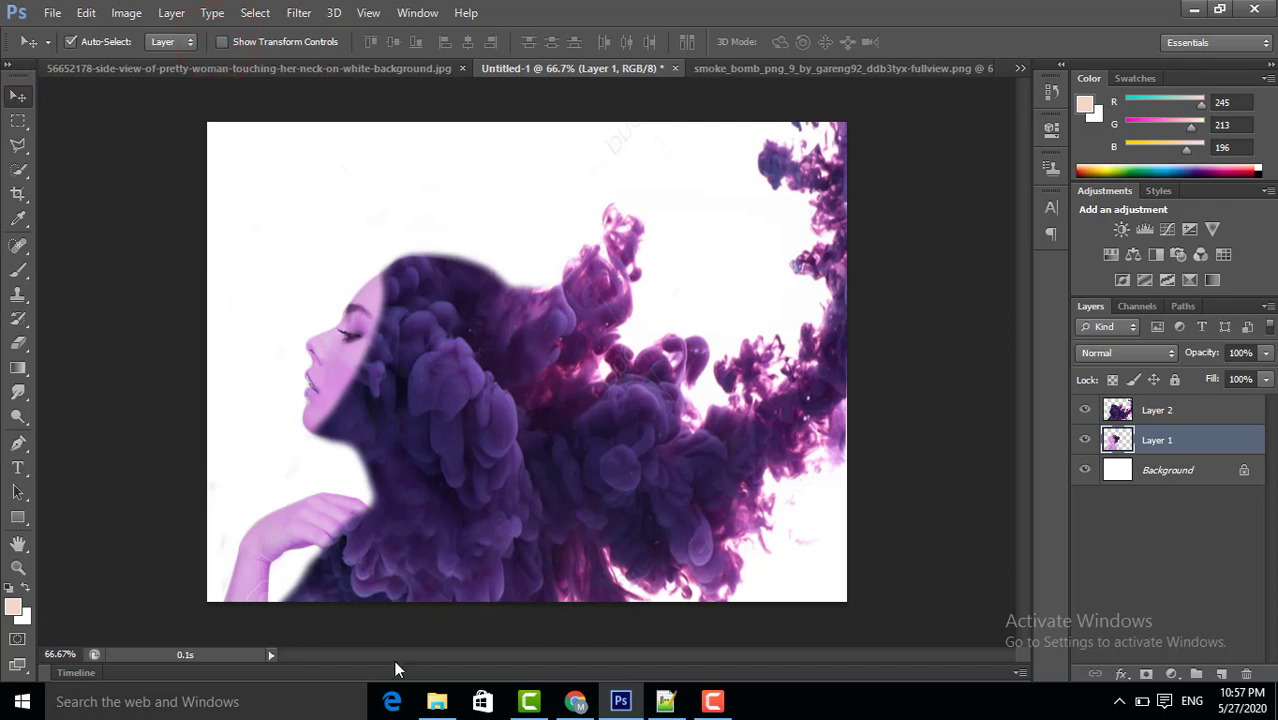